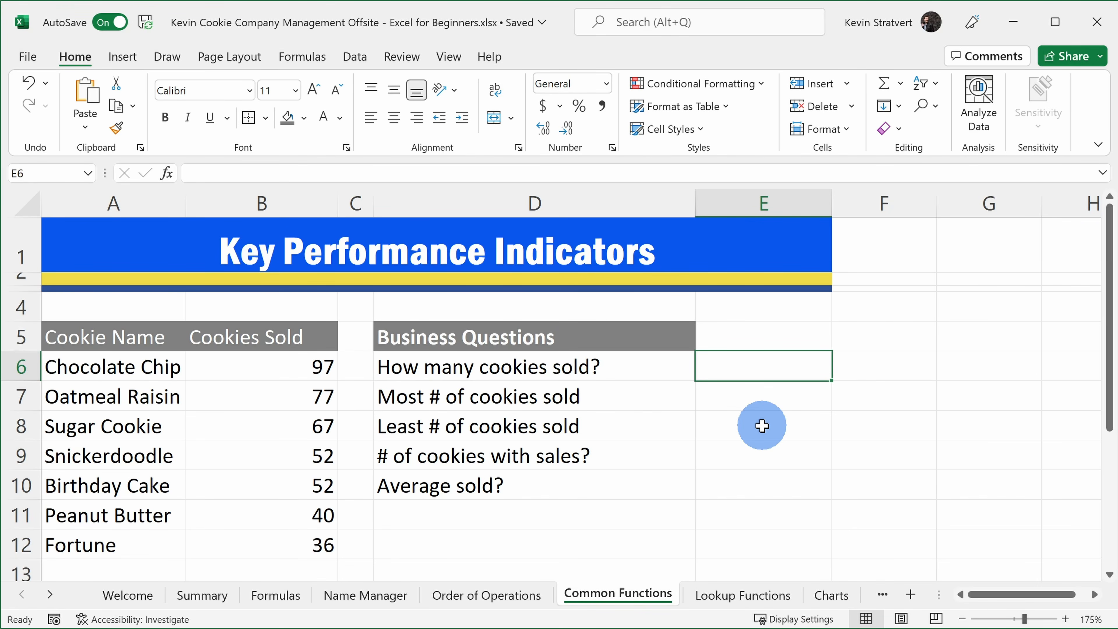
- Select the Cookies Sold values in B6:B12 to check their quick summary figures
{"action": "left_click", "coordinate": [658, 368]}
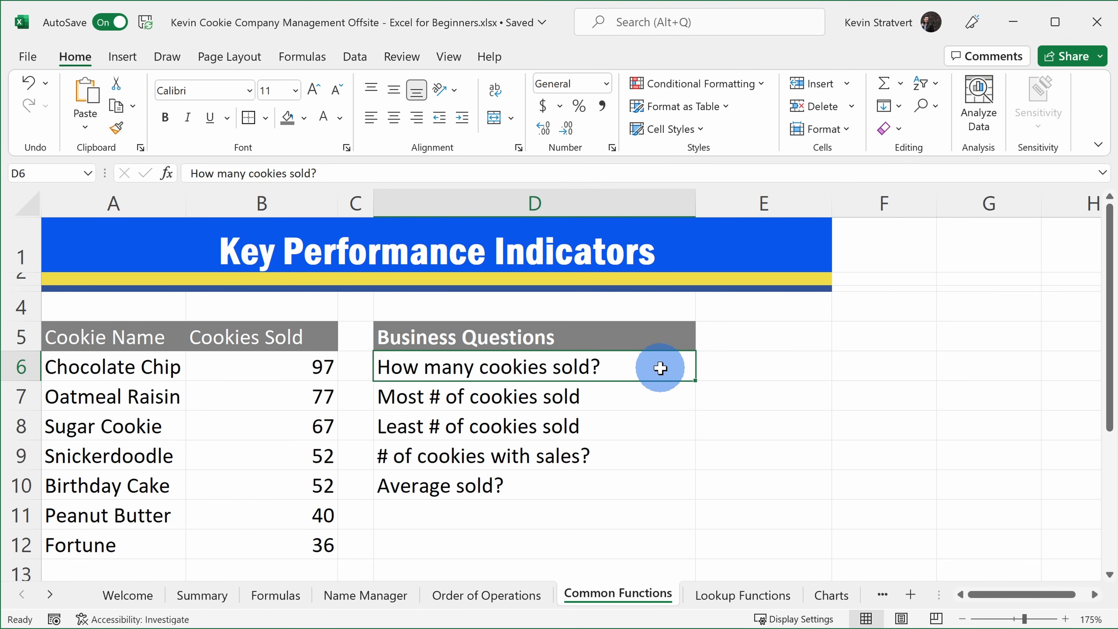
{"action": "left_click_drag", "start_coordinate": [320, 366], "coordinate": [300, 531]}
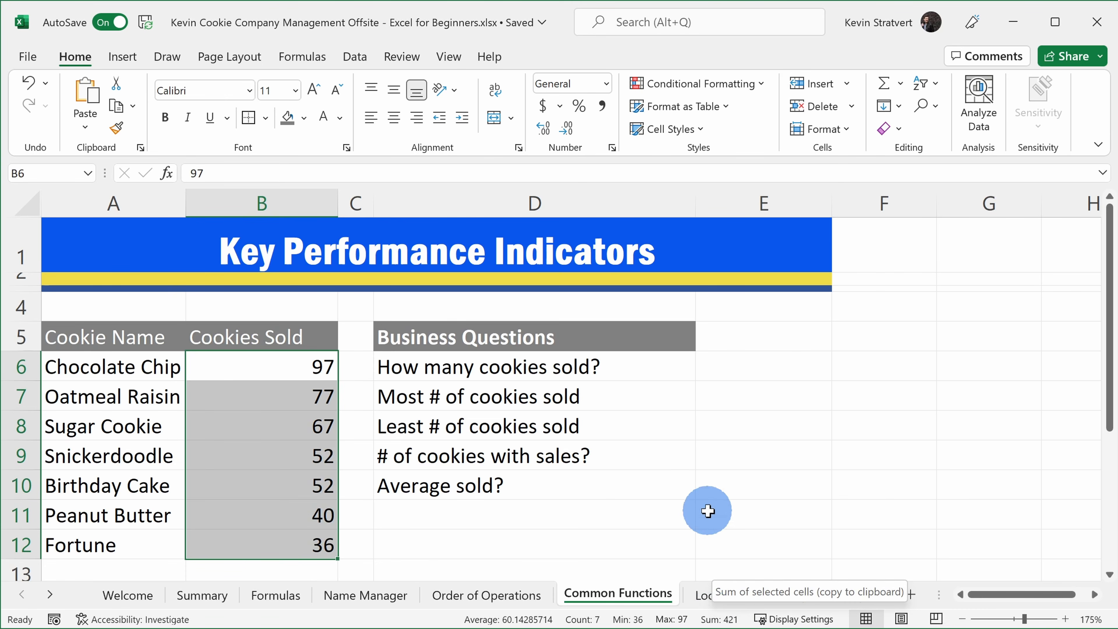
- Enter the formula =B6+B7+B8+B9+B10+B11+B12 in cell E6 to total the cookies sold
{"action": "left_click", "coordinate": [745, 367]}
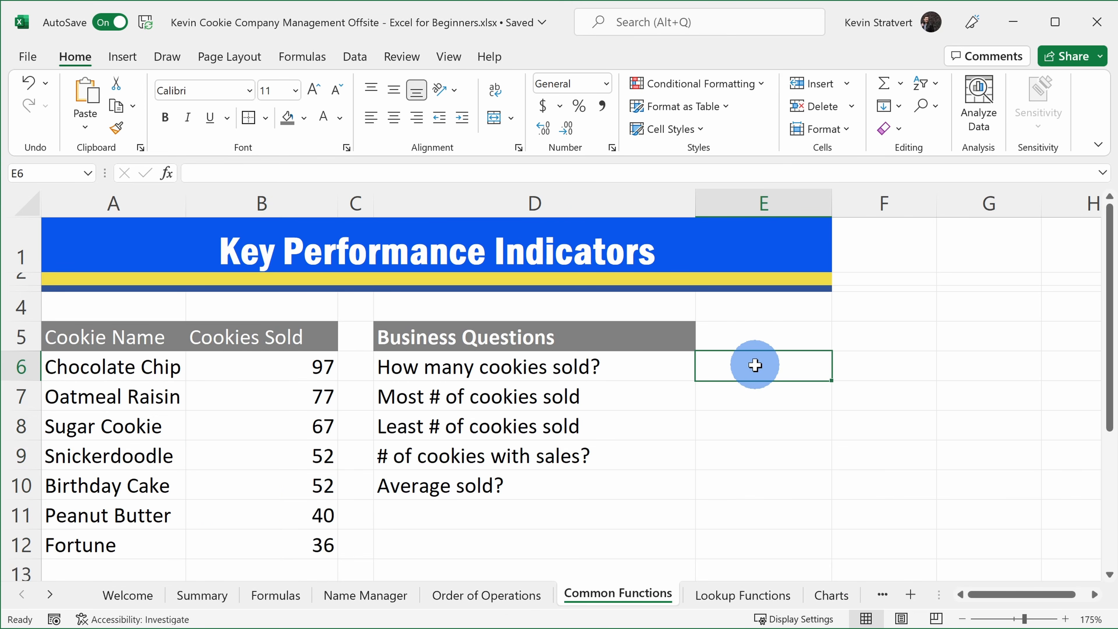
{"action": "type", "text": "="}
{"action": "left_click", "coordinate": [312, 367]}
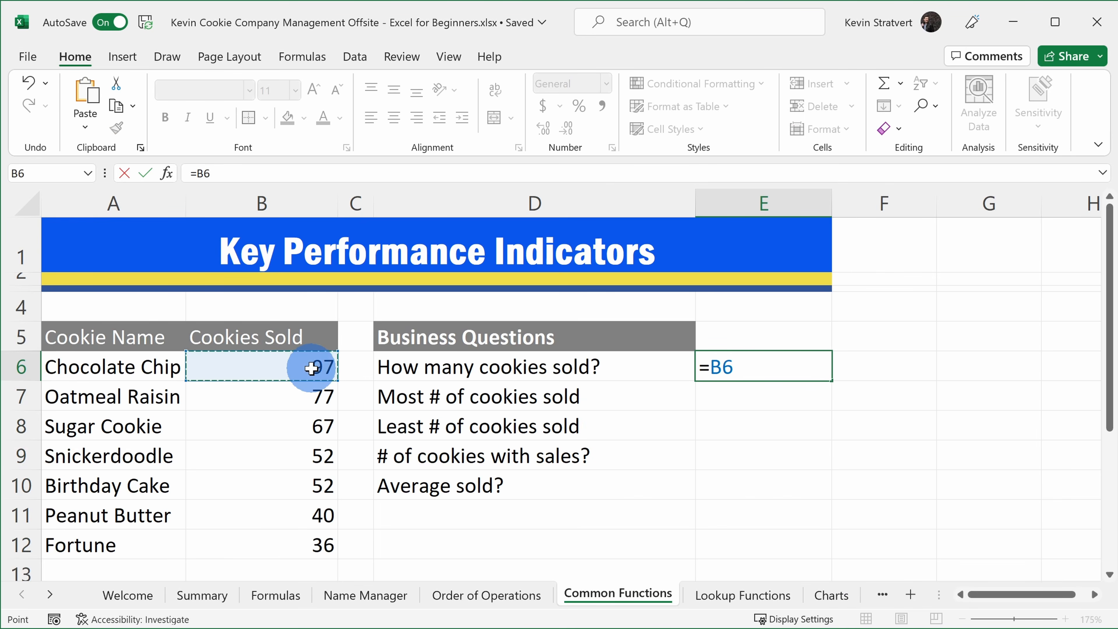
{"action": "type", "text": "+"}
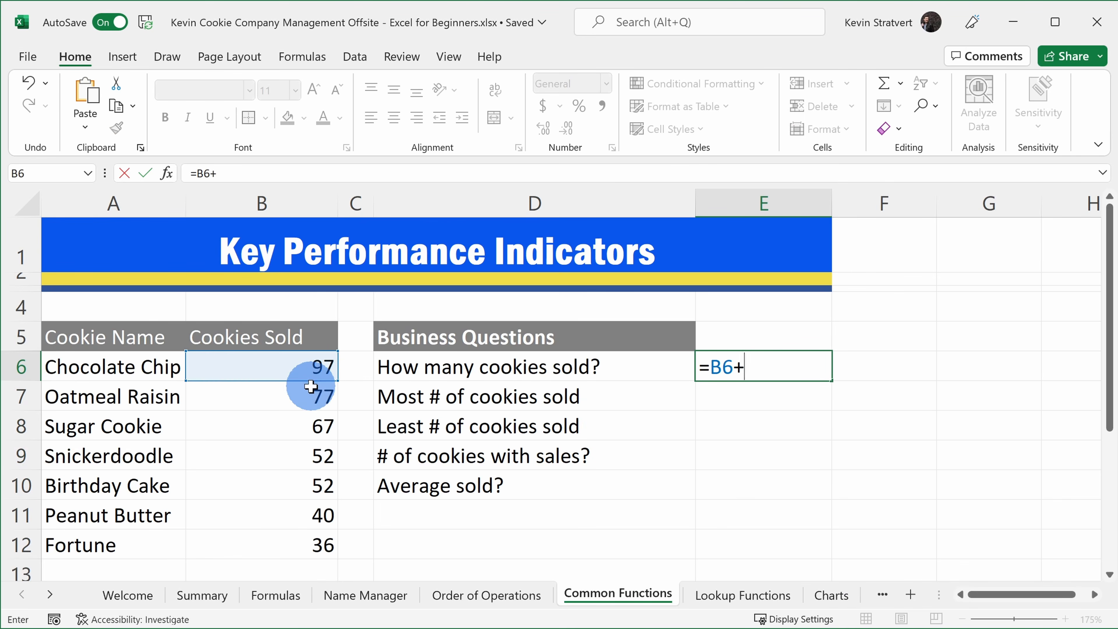
{"action": "left_click", "coordinate": [313, 397]}
{"action": "type", "text": "+"}
{"action": "left_click", "coordinate": [314, 426]}
{"action": "type", "text": "+"}
{"action": "left_click", "coordinate": [316, 456]}
{"action": "type", "text": "+"}
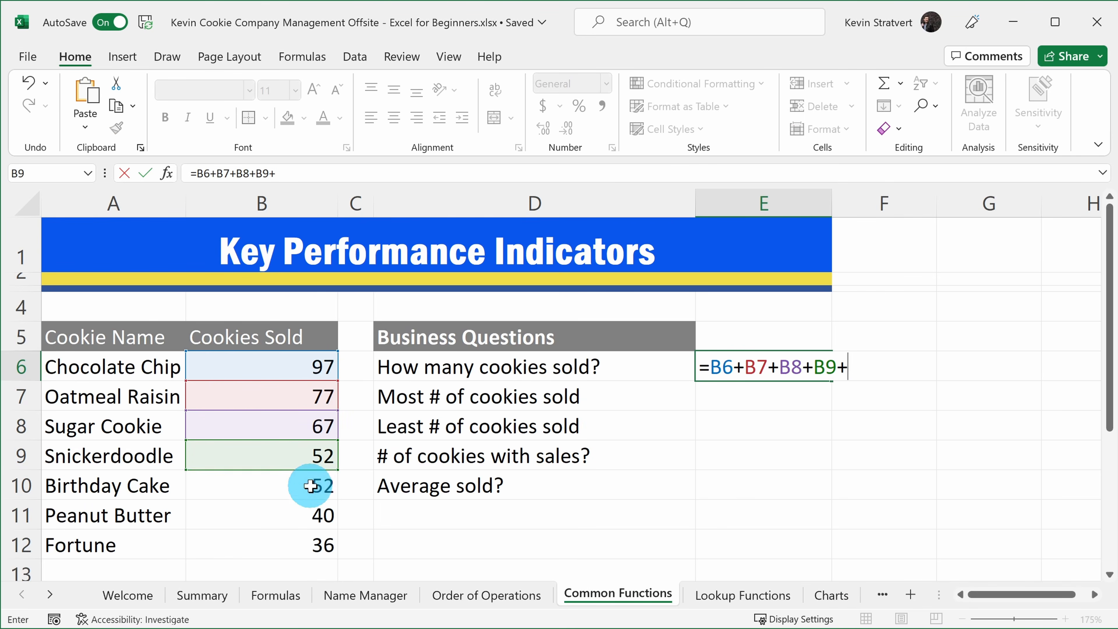
{"action": "left_click", "coordinate": [316, 486]}
{"action": "type", "text": "+"}
{"action": "left_click", "coordinate": [314, 516]}
{"action": "type", "text": "+"}
{"action": "left_click", "coordinate": [315, 545]}
{"action": "key", "text": "Return"}
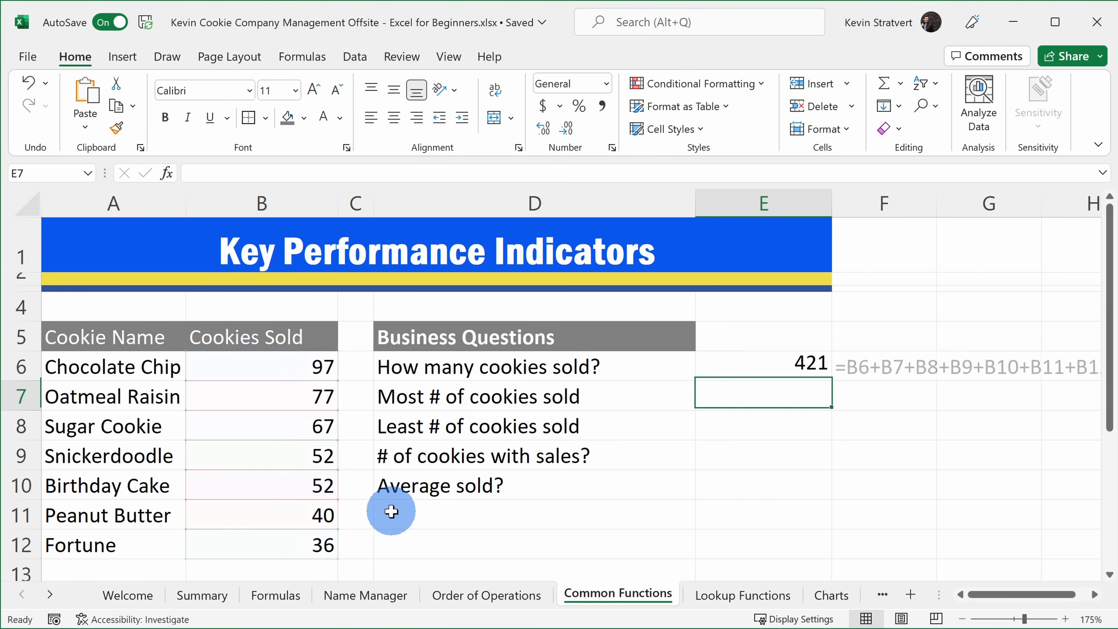
- Clear the cell-by-cell addition formula from E6
{"action": "left_click", "coordinate": [753, 365]}
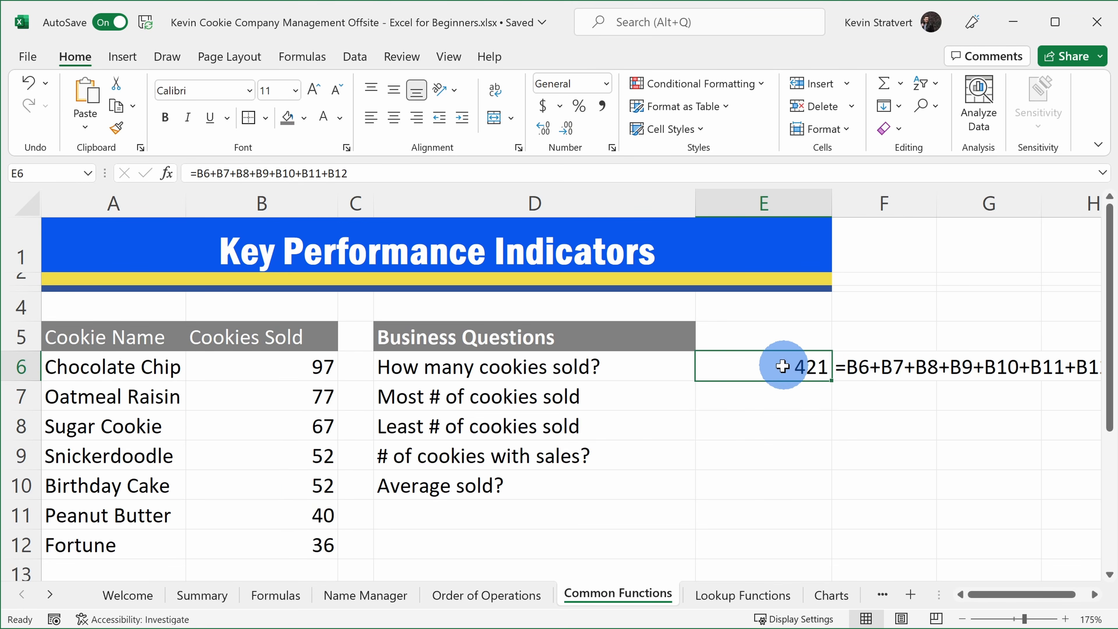
{"action": "key", "text": "Delete"}
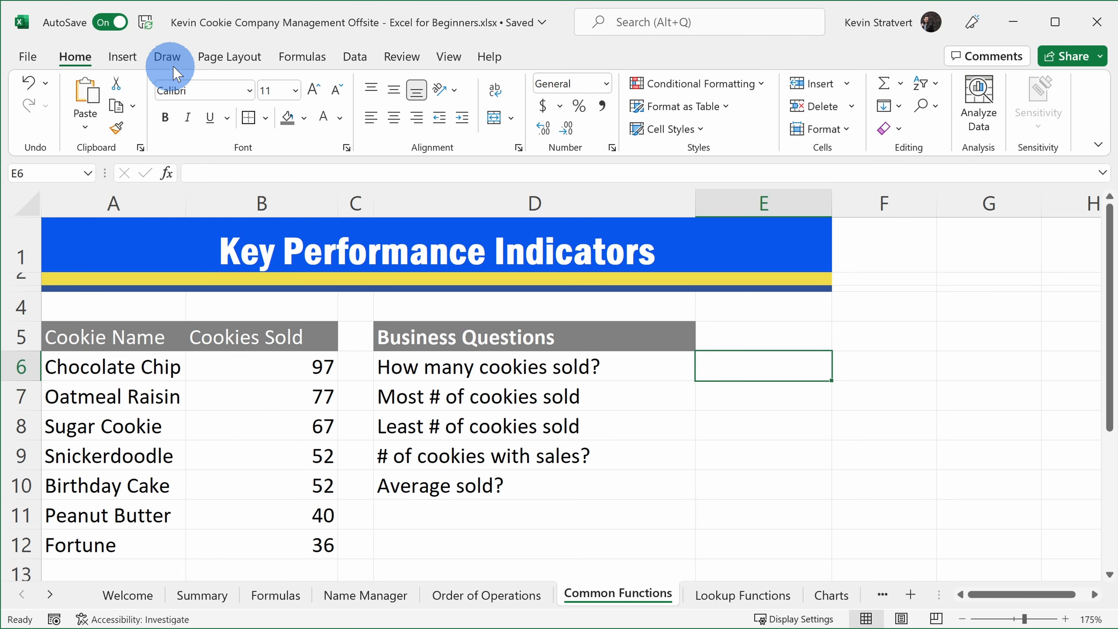
- Search the function library for "sum" and choose the SUM function for cell E6
{"action": "left_click", "coordinate": [302, 57]}
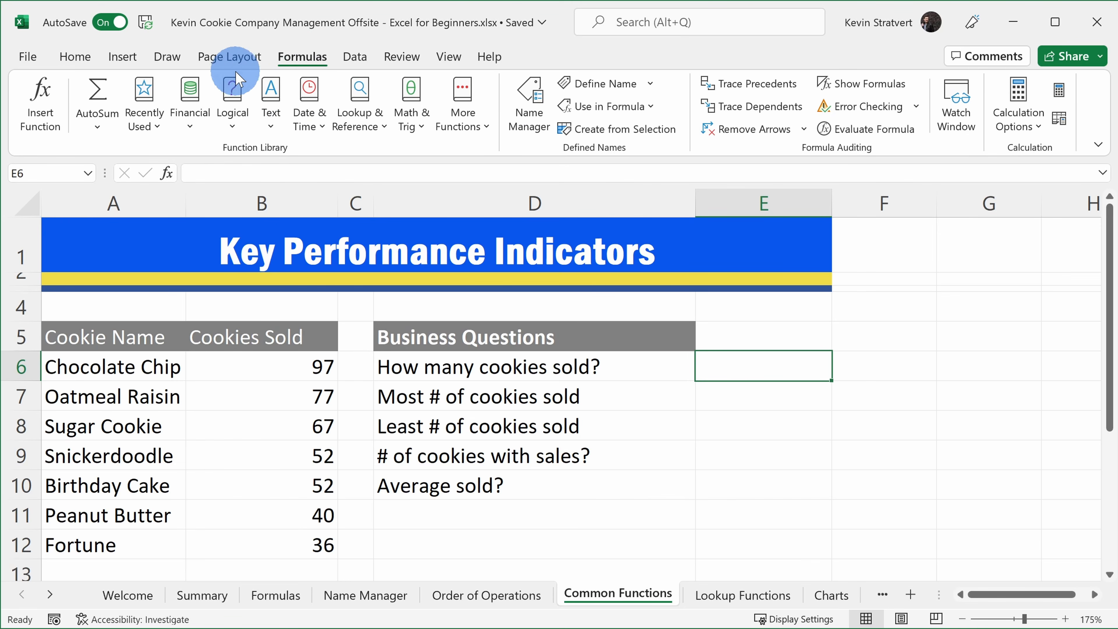
{"action": "left_click", "coordinate": [52, 128]}
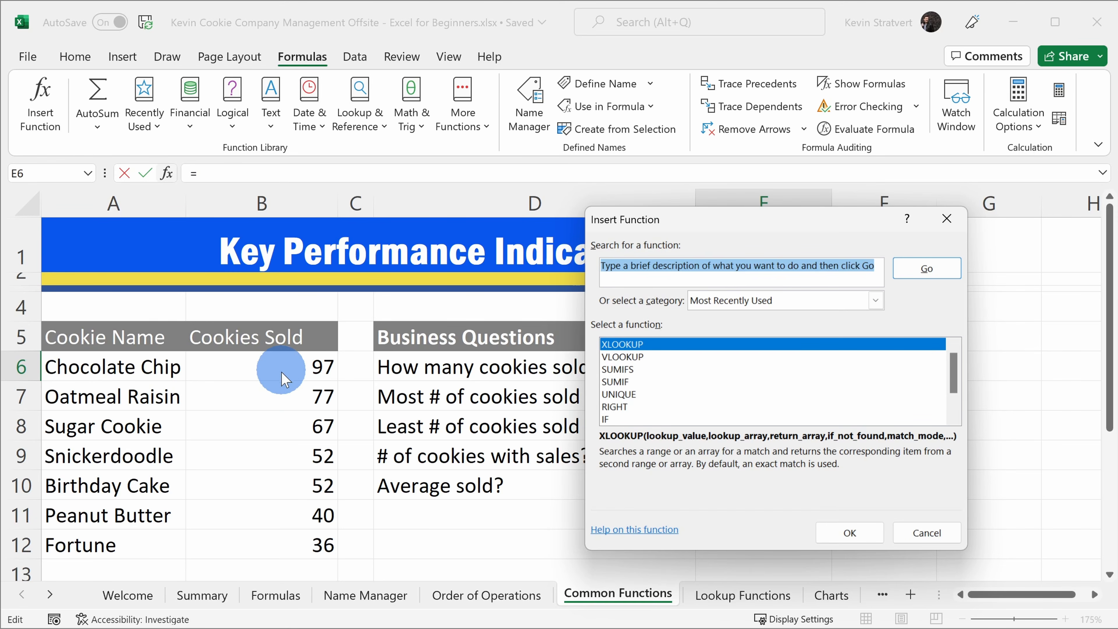
{"action": "left_click", "coordinate": [643, 267]}
{"action": "left_click", "coordinate": [709, 268]}
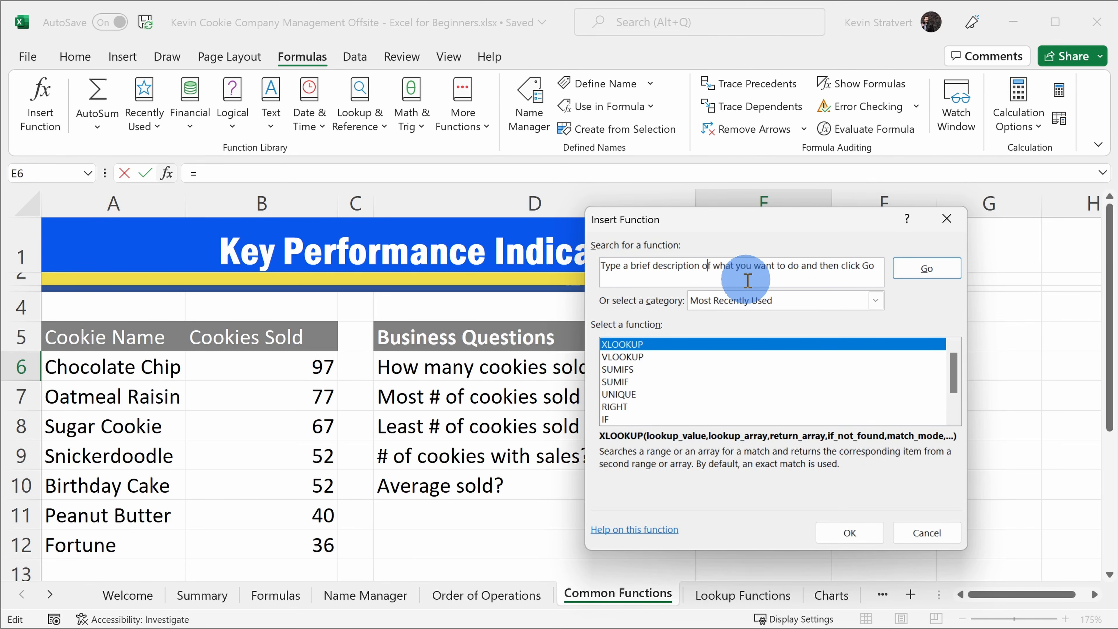
{"action": "key", "text": "ctrl+a"}
{"action": "type", "text": "su"}
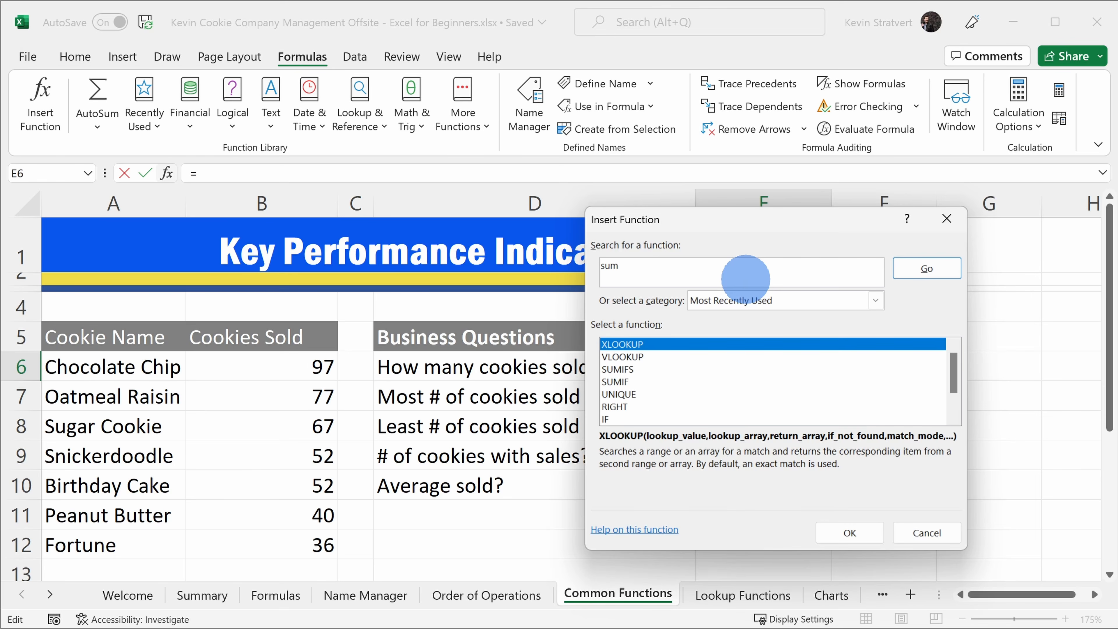
{"action": "left_click", "coordinate": [927, 268]}
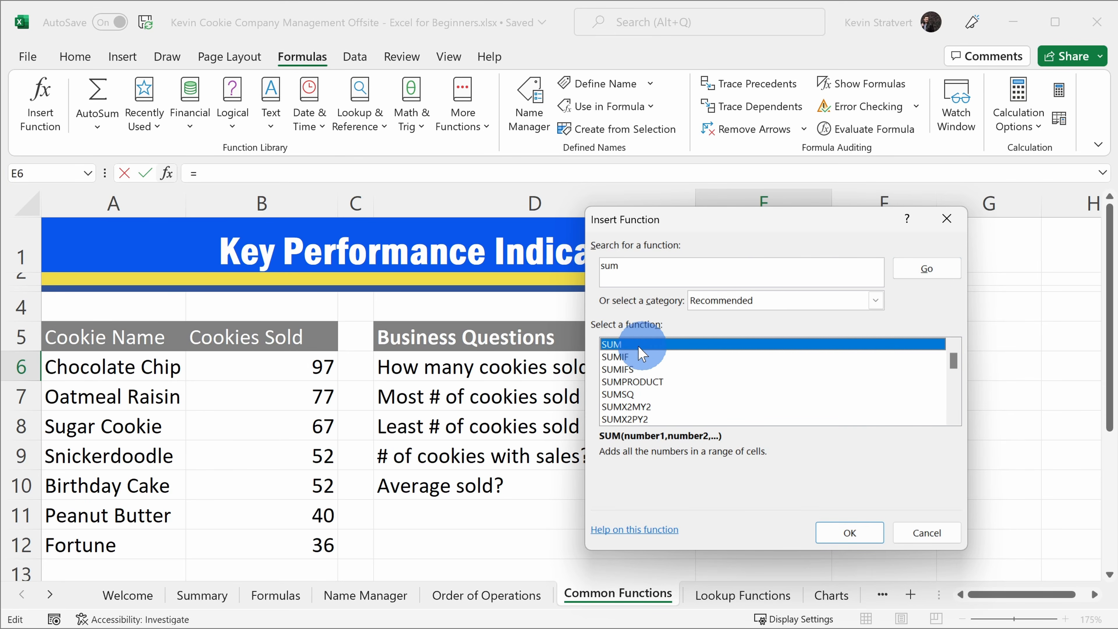
{"action": "left_click", "coordinate": [818, 538]}
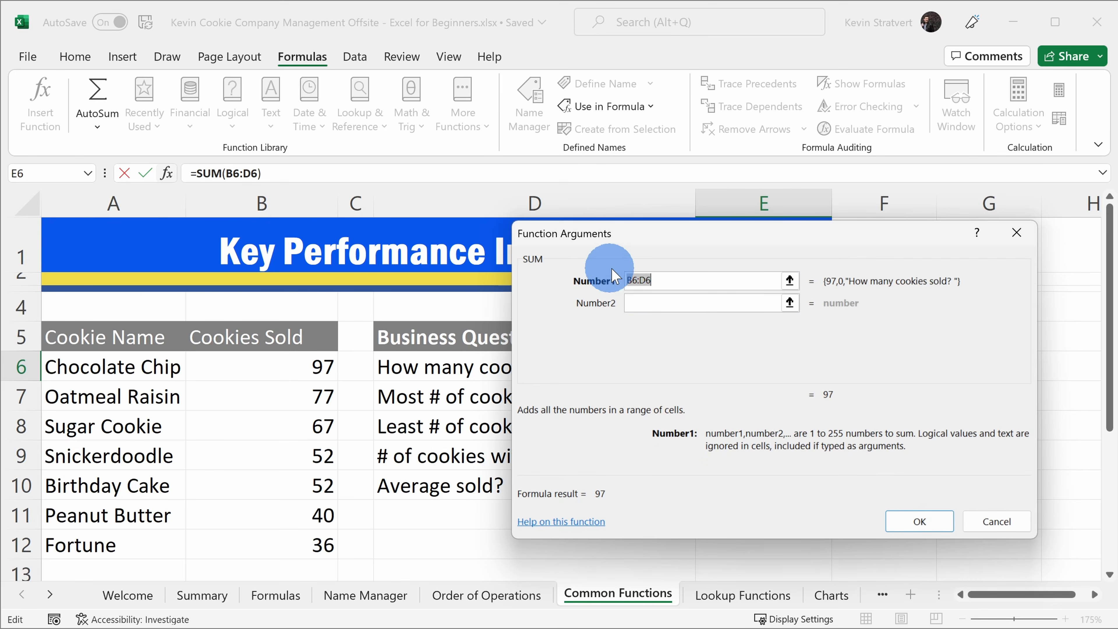
- Set the first three SUM arguments to the individual cells B6, B7 and B8
{"action": "left_click", "coordinate": [310, 365]}
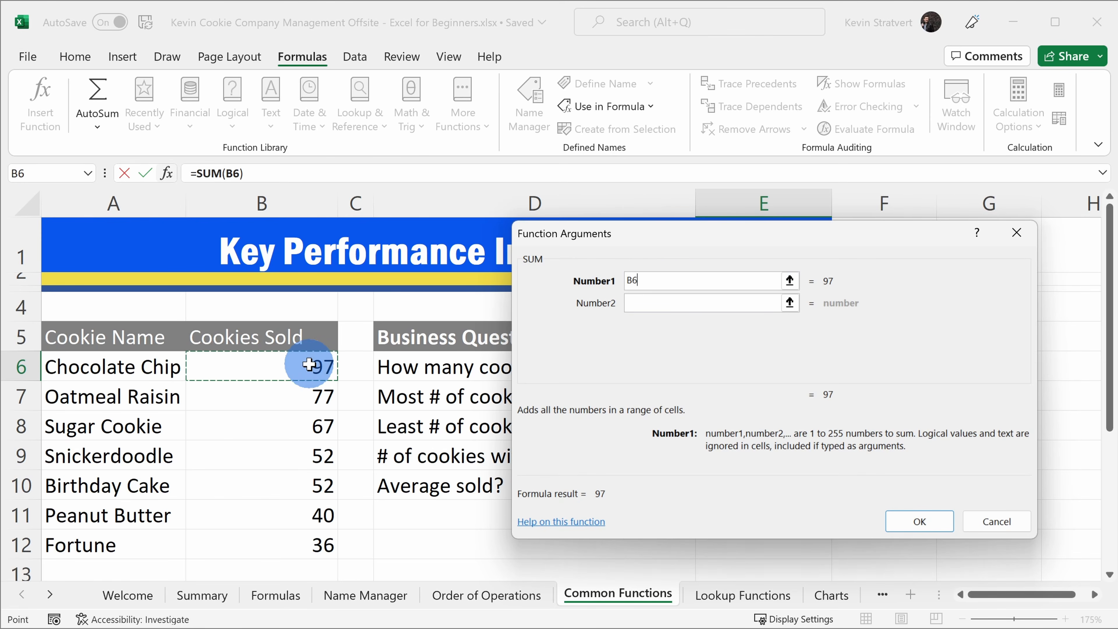
{"action": "left_click", "coordinate": [645, 304]}
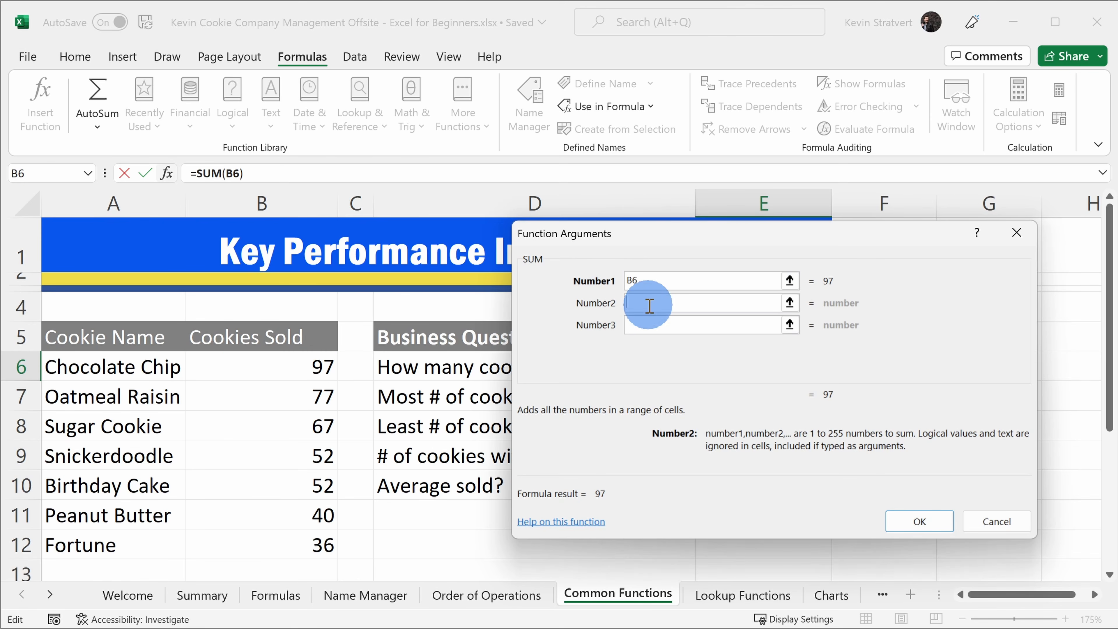
{"action": "left_click", "coordinate": [321, 385]}
{"action": "left_click", "coordinate": [664, 326]}
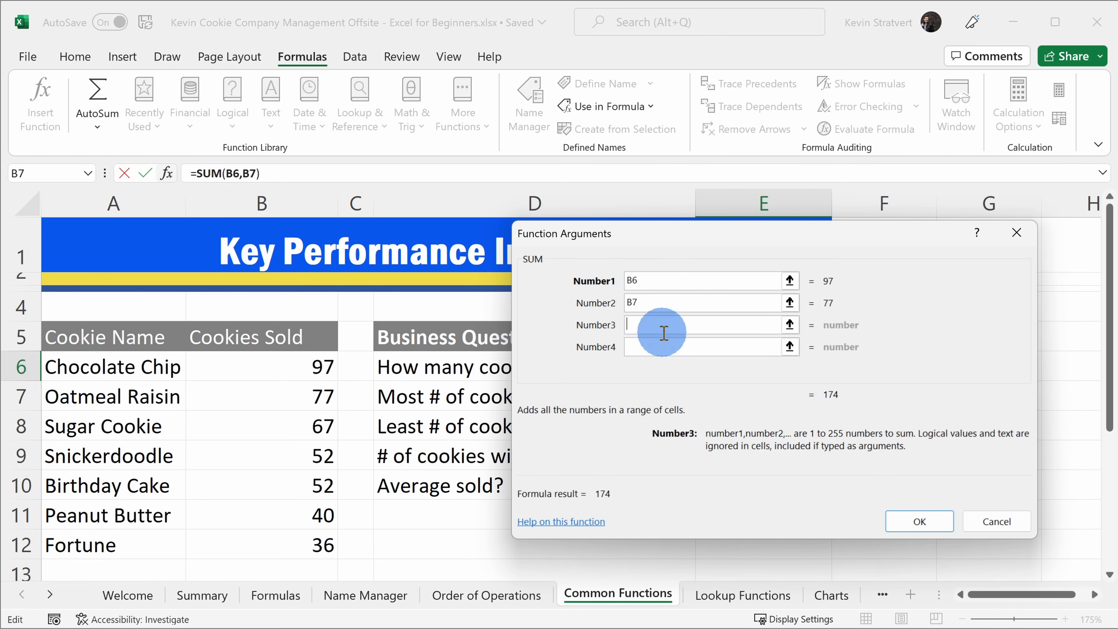
{"action": "left_click", "coordinate": [325, 419]}
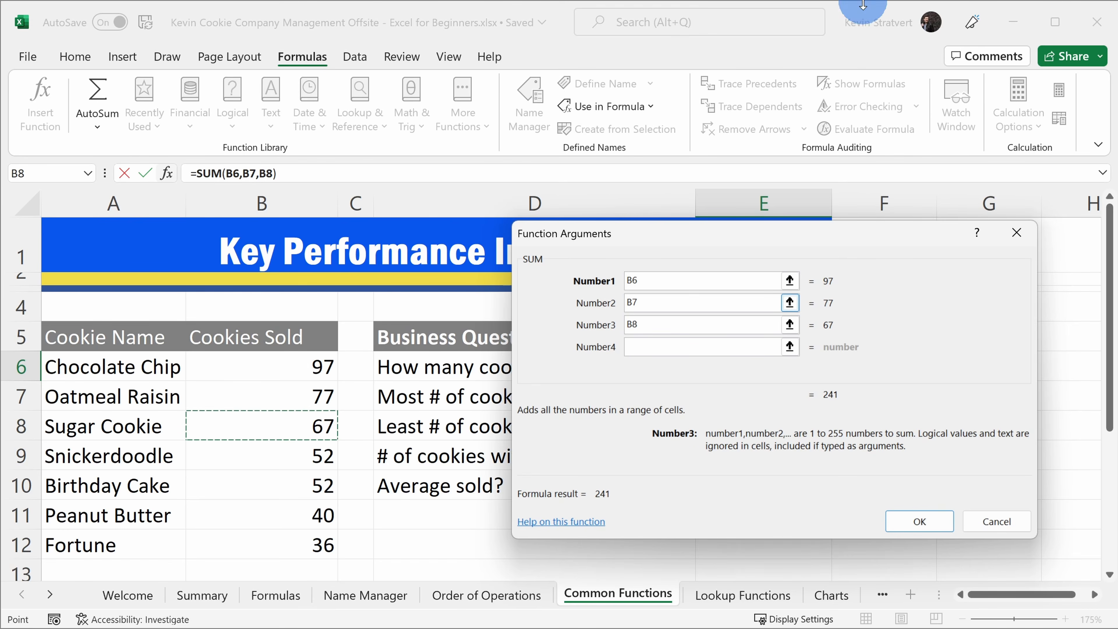
- Clear the three single-cell references from the SUM arguments
{"action": "key", "text": "BackSpace"}
{"action": "key", "text": "BackSpace"}
{"action": "double_click", "coordinate": [654, 302]}
{"action": "type", "text": "B"}
{"action": "key", "text": "BackSpace"}
{"action": "left_click", "coordinate": [691, 278]}
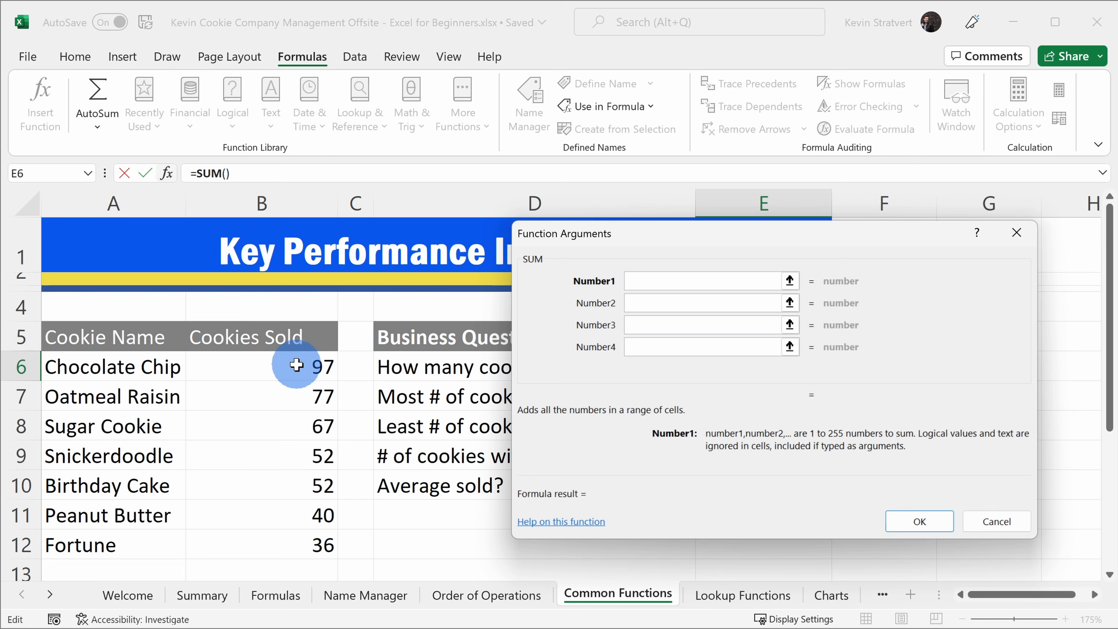
- Set the first SUM argument to the range B6:B12 and confirm the formula in E6
{"action": "left_click", "coordinate": [307, 363]}
{"action": "left_click_drag", "start_coordinate": [307, 363], "coordinate": [310, 537]}
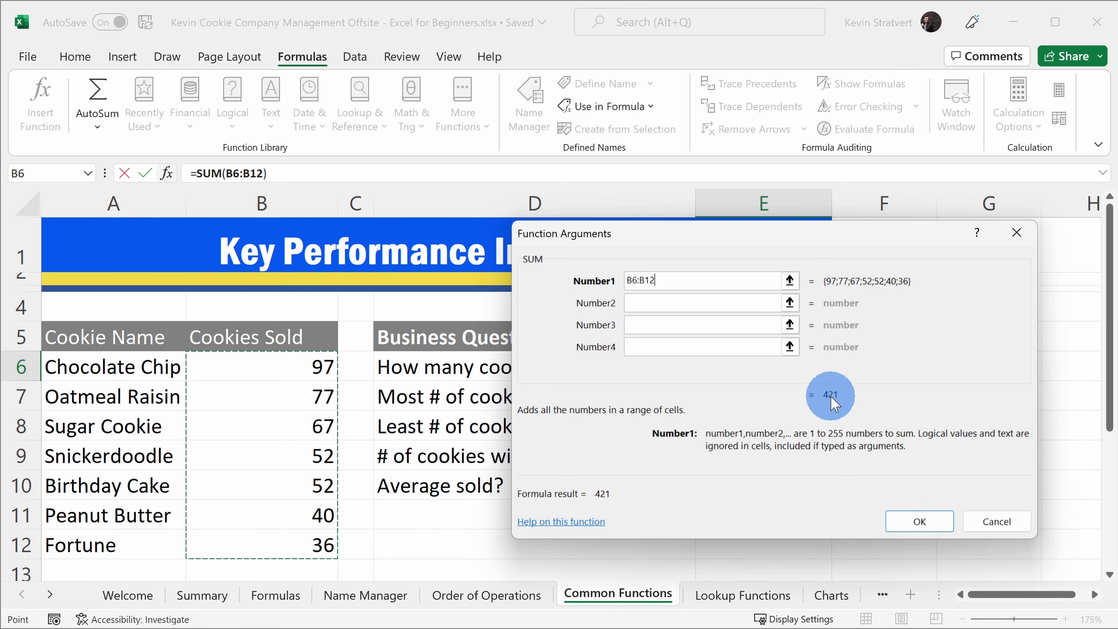
{"action": "left_click", "coordinate": [940, 517]}
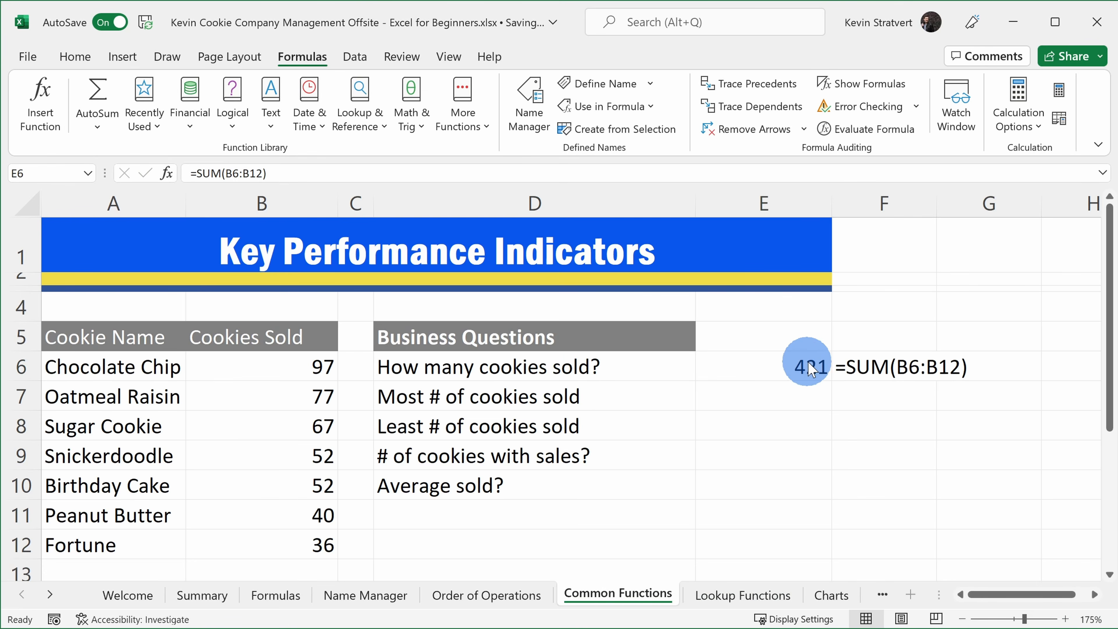
{"action": "left_click", "coordinate": [806, 382]}
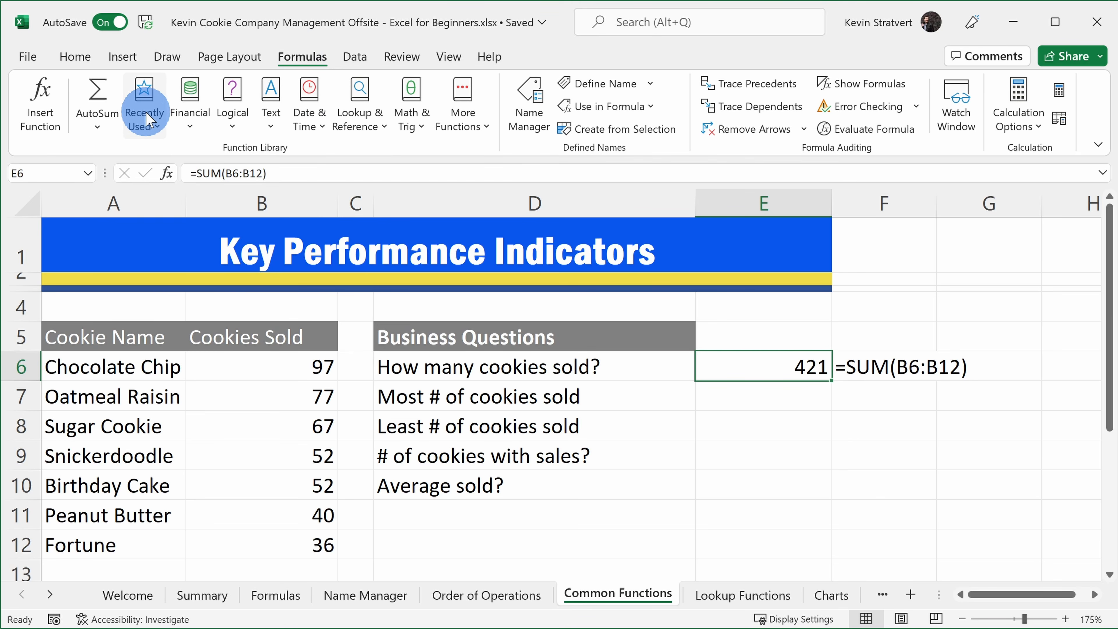
- Examine the functions available in the Financial, Logical and Text categories
{"action": "left_click", "coordinate": [194, 121]}
{"action": "scroll", "coordinate": [246, 220], "scroll_direction": "down", "scroll_amount": 7}
{"action": "scroll", "coordinate": [220, 176], "scroll_direction": "up", "scroll_amount": 6}
{"action": "left_click", "coordinate": [240, 99]}
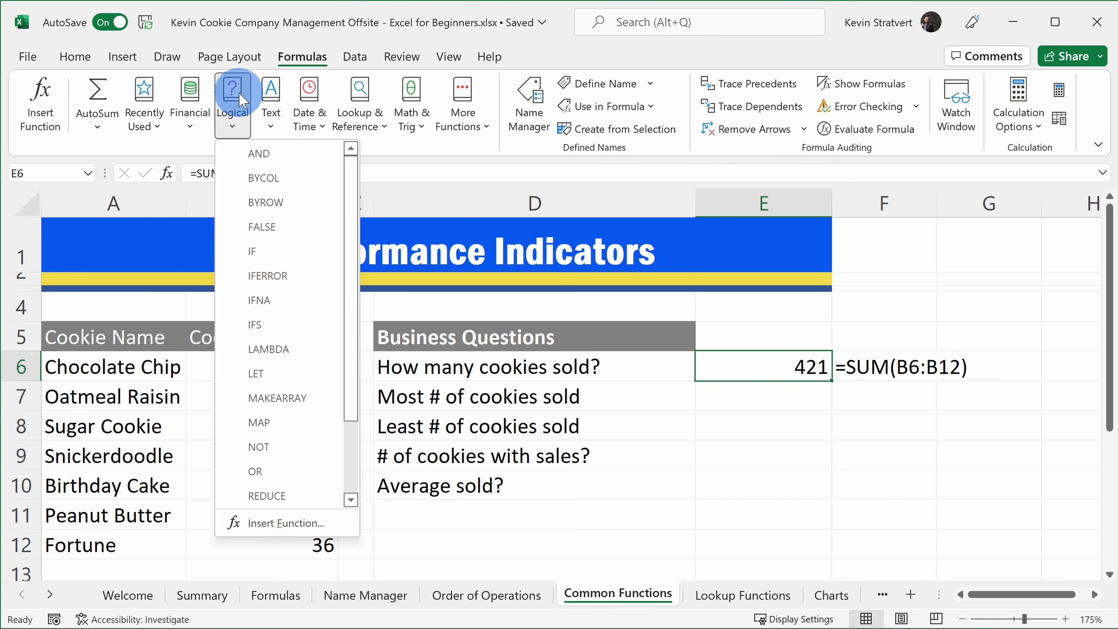
{"action": "scroll", "coordinate": [264, 242], "scroll_direction": "down", "scroll_amount": 2}
{"action": "scroll", "coordinate": [259, 198], "scroll_direction": "up", "scroll_amount": 2}
{"action": "left_click", "coordinate": [269, 122]}
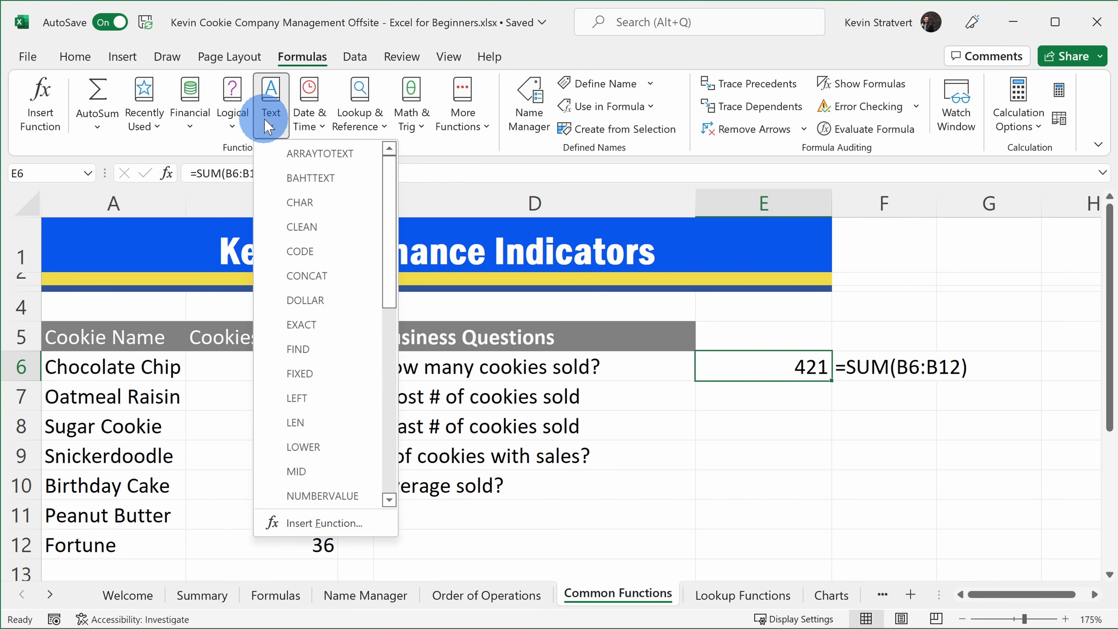
{"action": "scroll", "coordinate": [294, 201], "scroll_direction": "down", "scroll_amount": 6}
{"action": "scroll", "coordinate": [305, 317], "scroll_direction": "up", "scroll_amount": 6}
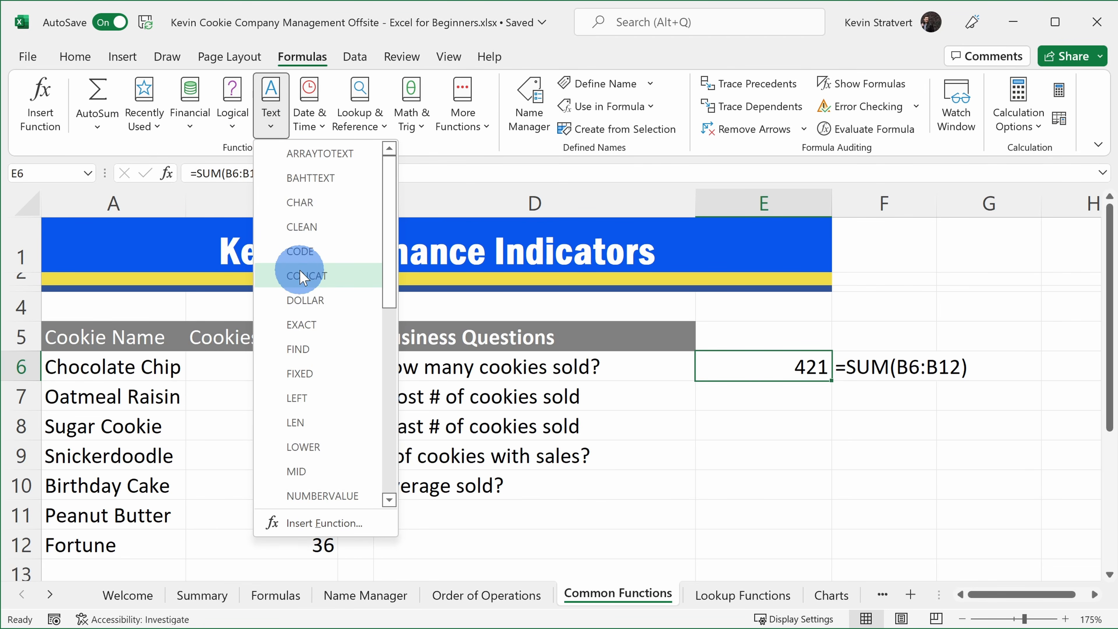
- Examine the argument description of the CHAR text function for cell E7, without inserting it
{"action": "left_click", "coordinate": [748, 399]}
{"action": "left_click", "coordinate": [813, 404]}
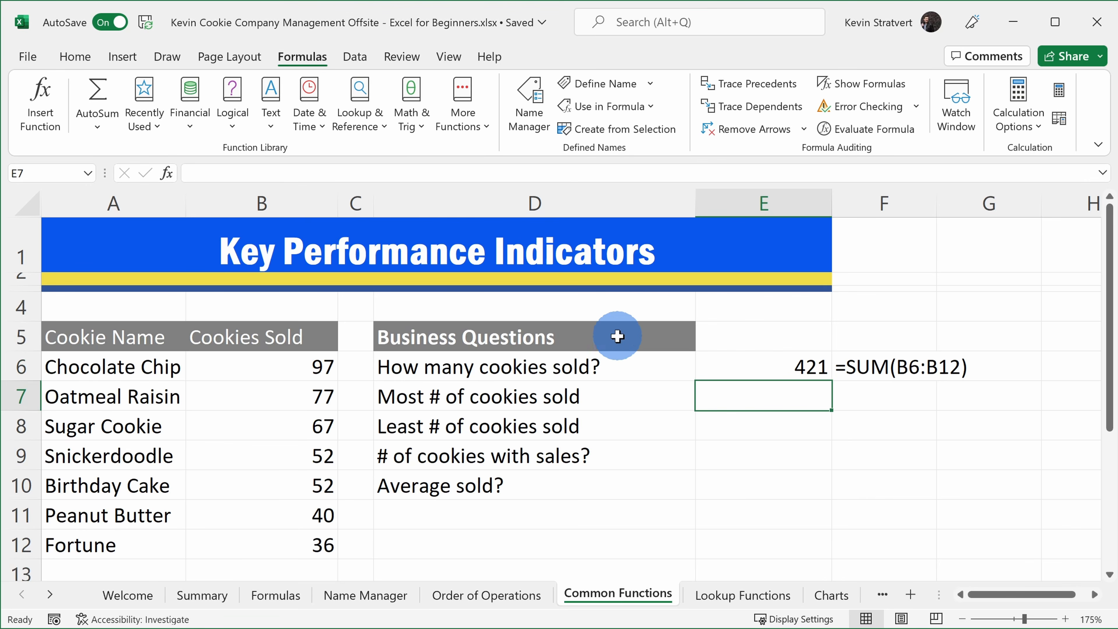
{"action": "left_click", "coordinate": [272, 117]}
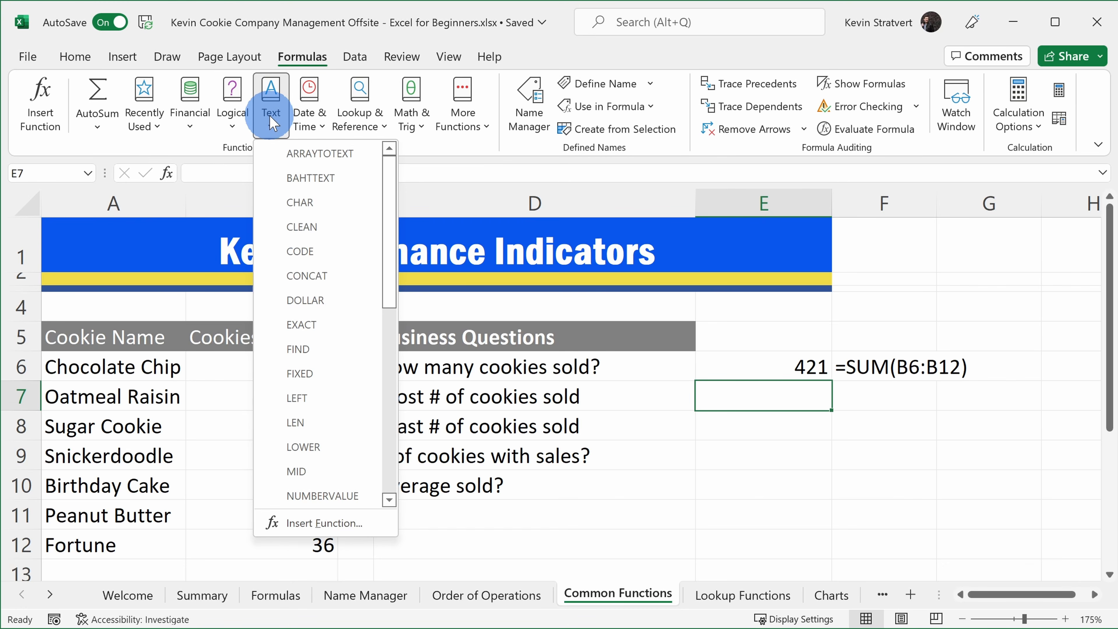
{"action": "left_click", "coordinate": [296, 201]}
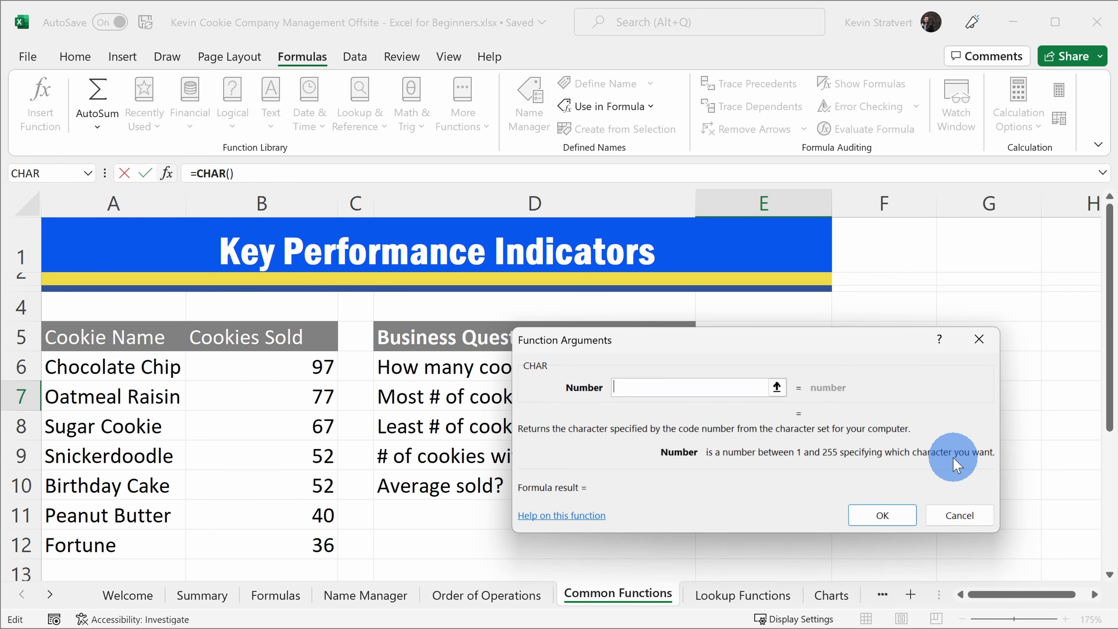
{"action": "key", "text": "Escape"}
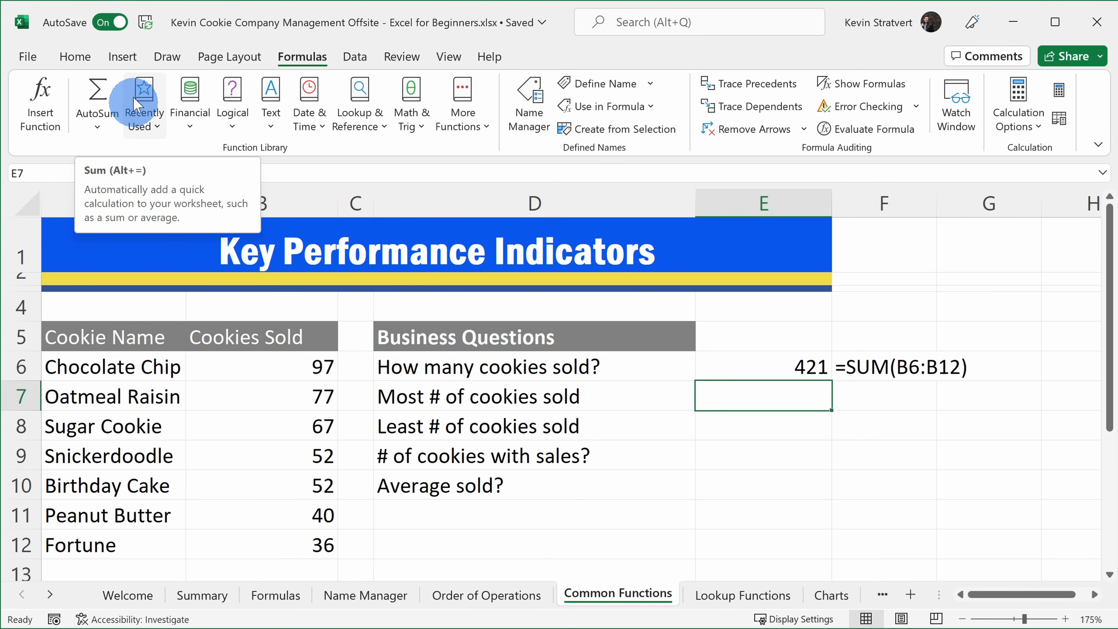
- Insert a MAX function in E7 over the range B6:B12 to answer the most cookies sold question
{"action": "left_click", "coordinate": [107, 128]}
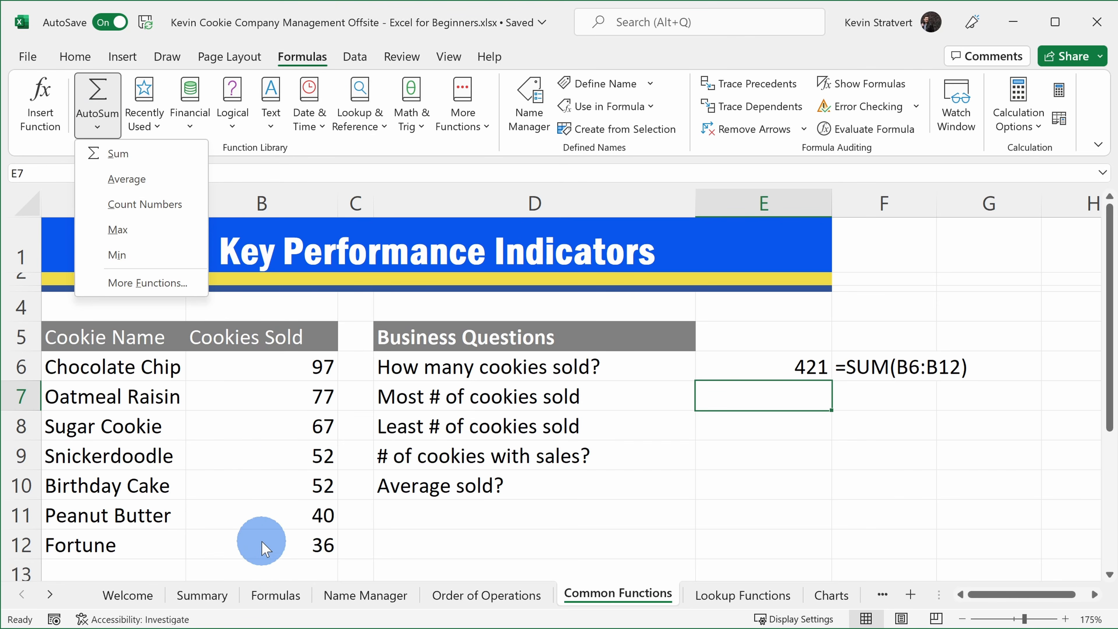
{"action": "left_click", "coordinate": [146, 231]}
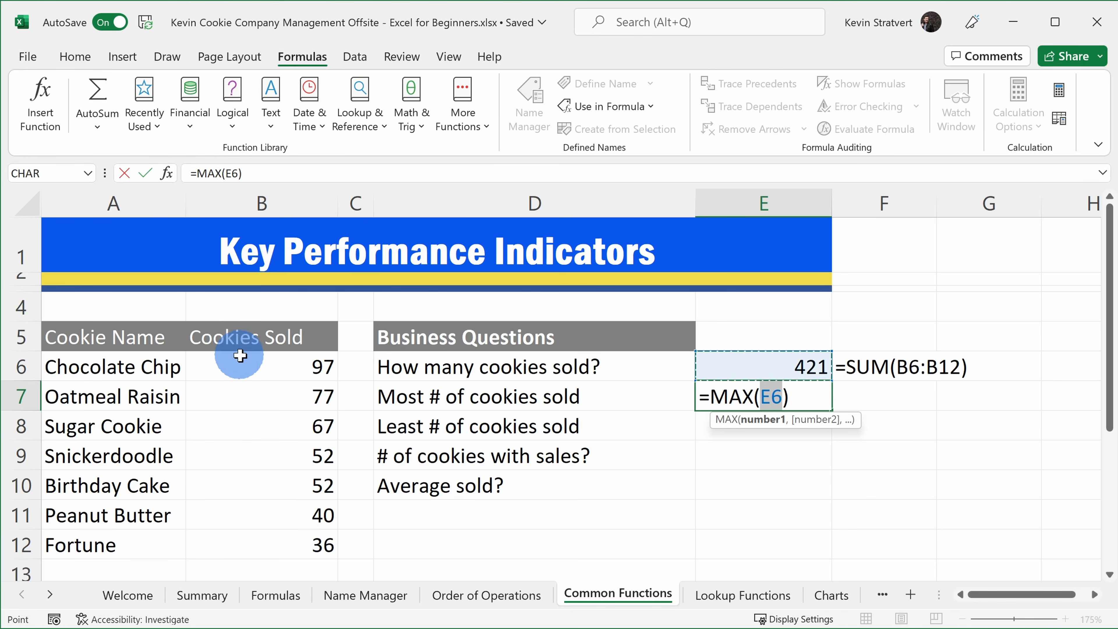
{"action": "left_click_drag", "start_coordinate": [269, 364], "coordinate": [302, 531]}
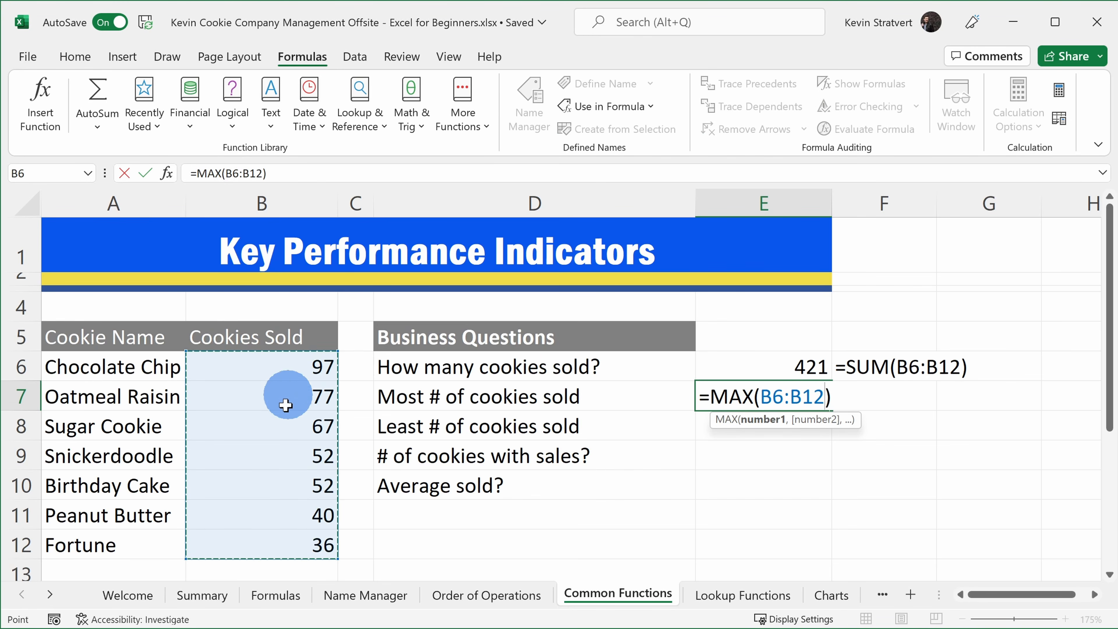
{"action": "left_click_drag", "start_coordinate": [758, 397], "coordinate": [825, 400]}
{"action": "left_click", "coordinate": [826, 398]}
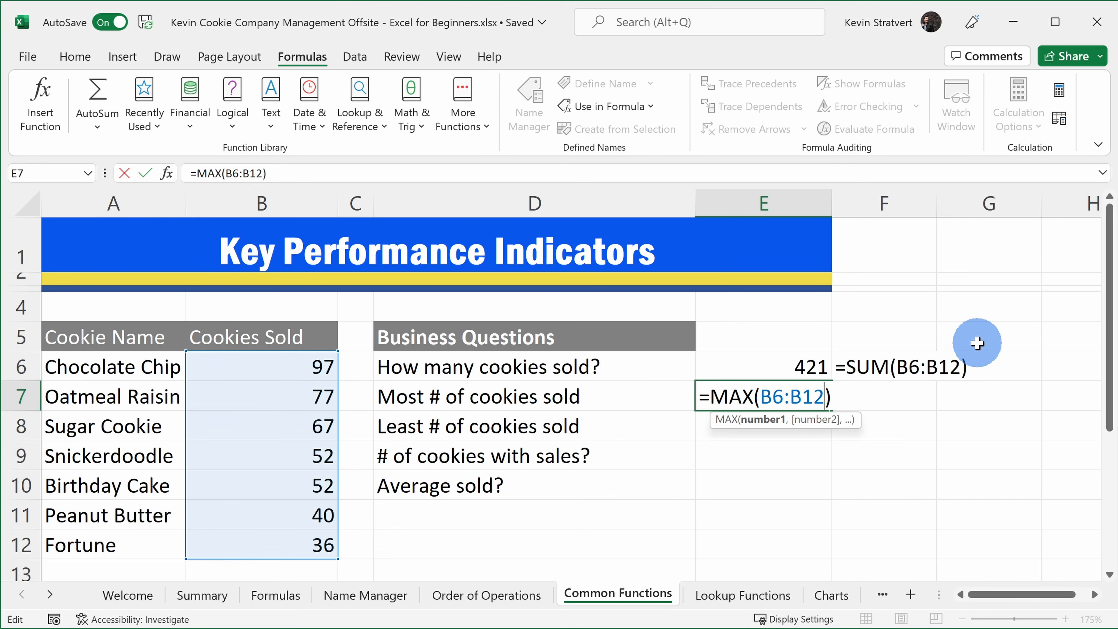
{"action": "key", "text": "Return"}
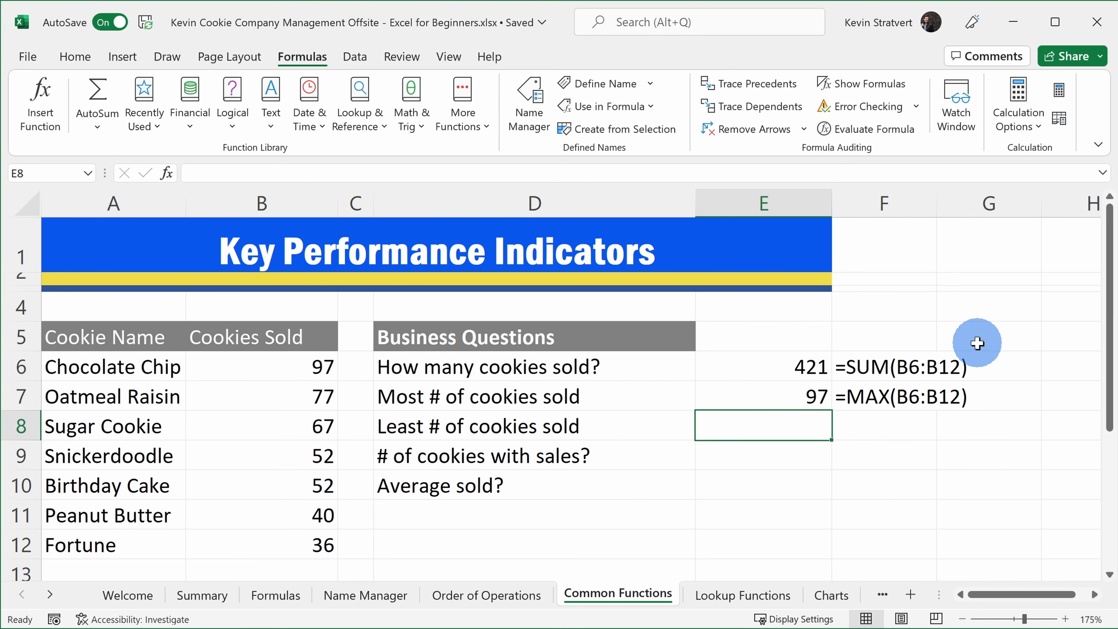
- Insert a MIN function in E8 over the range B6:B12 to answer the least cookies sold question
{"action": "left_click", "coordinate": [795, 390]}
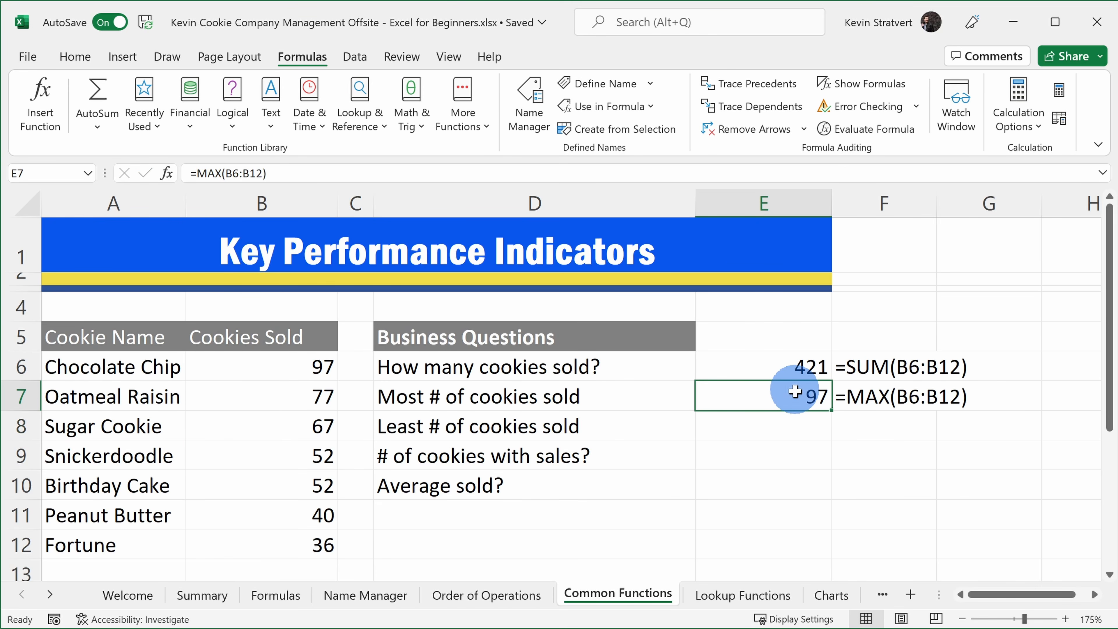
{"action": "left_click_drag", "start_coordinate": [265, 367], "coordinate": [294, 367]}
{"action": "left_click", "coordinate": [758, 423]}
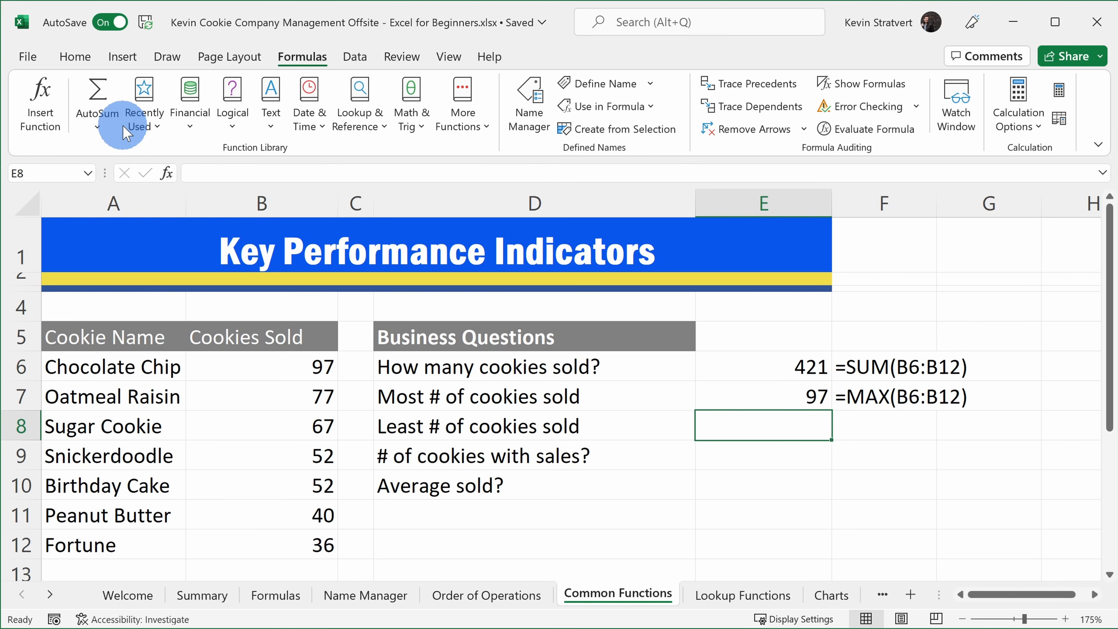
{"action": "left_click", "coordinate": [97, 128]}
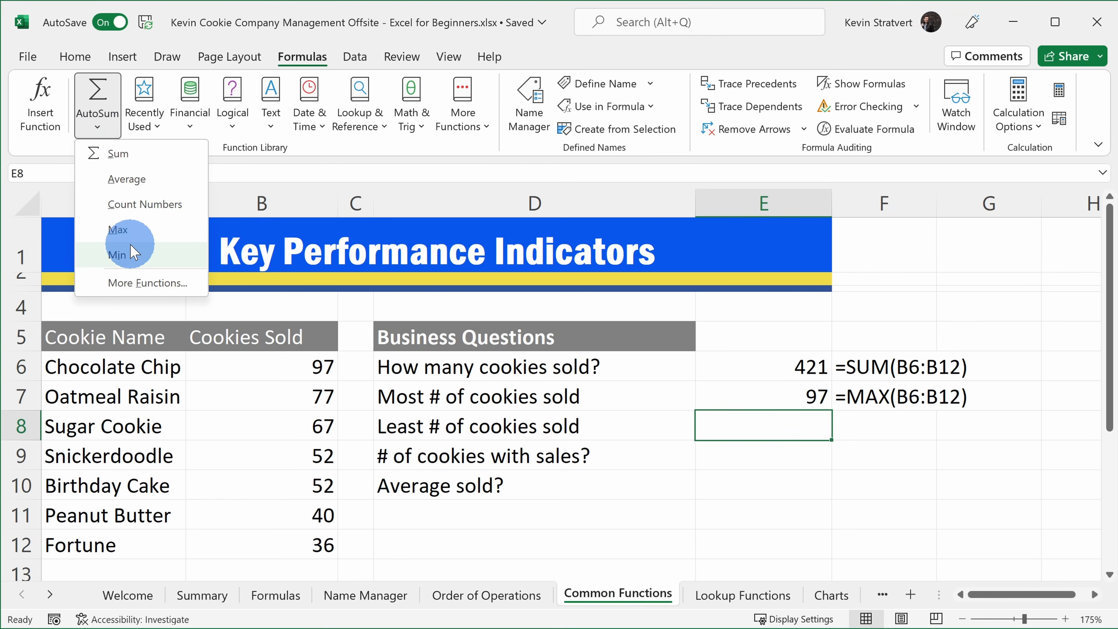
{"action": "left_click", "coordinate": [145, 259]}
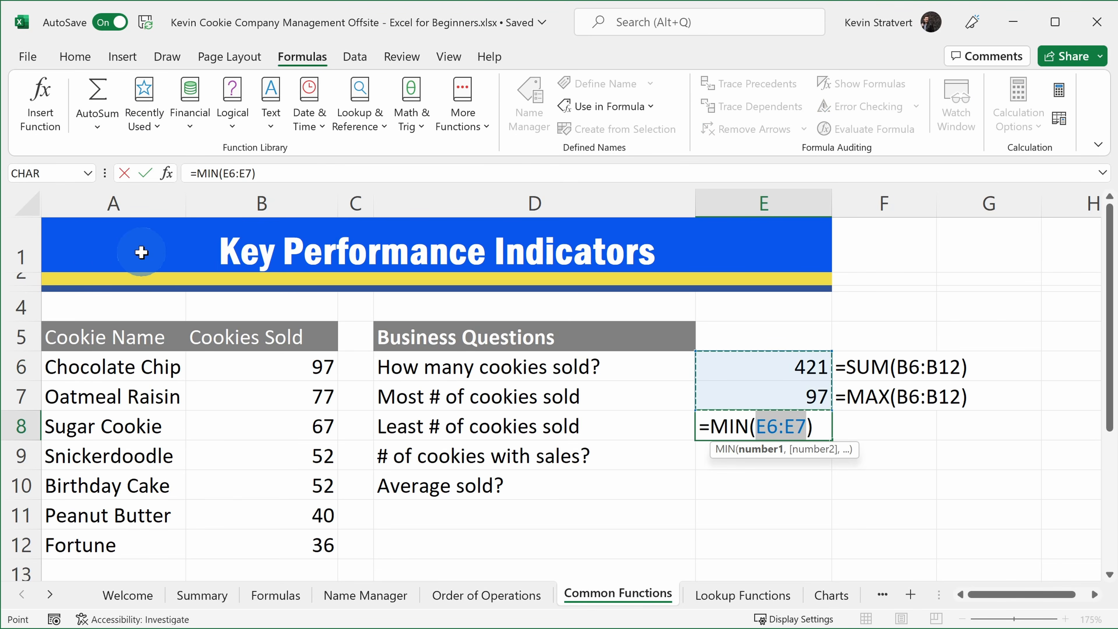
{"action": "left_click", "coordinate": [289, 368]}
{"action": "left_click_drag", "start_coordinate": [288, 368], "coordinate": [295, 534]}
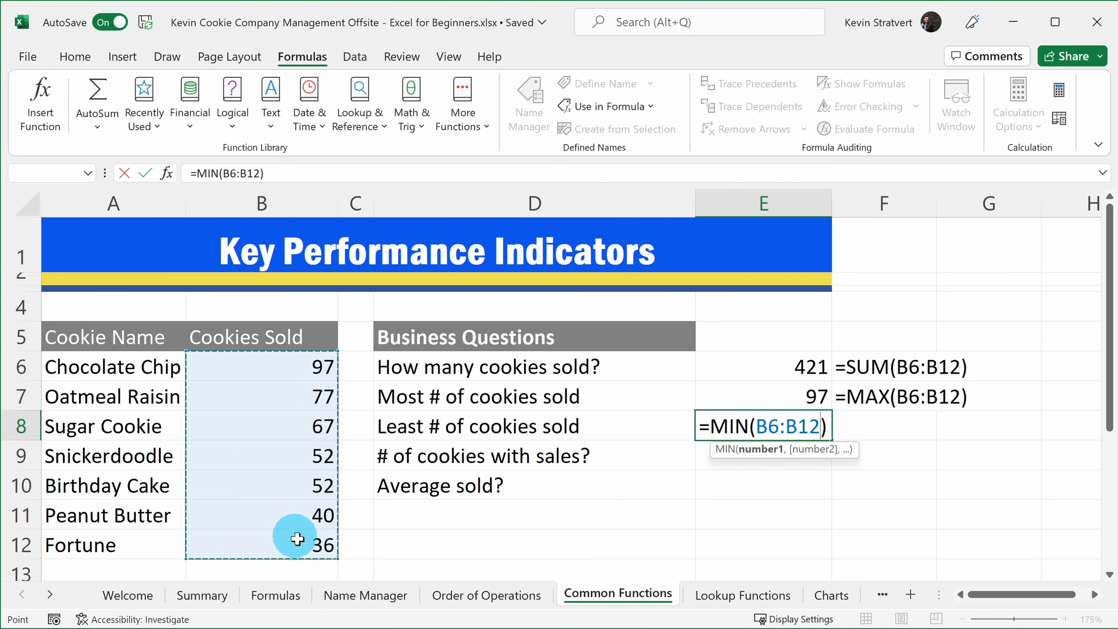
{"action": "key", "text": "Return"}
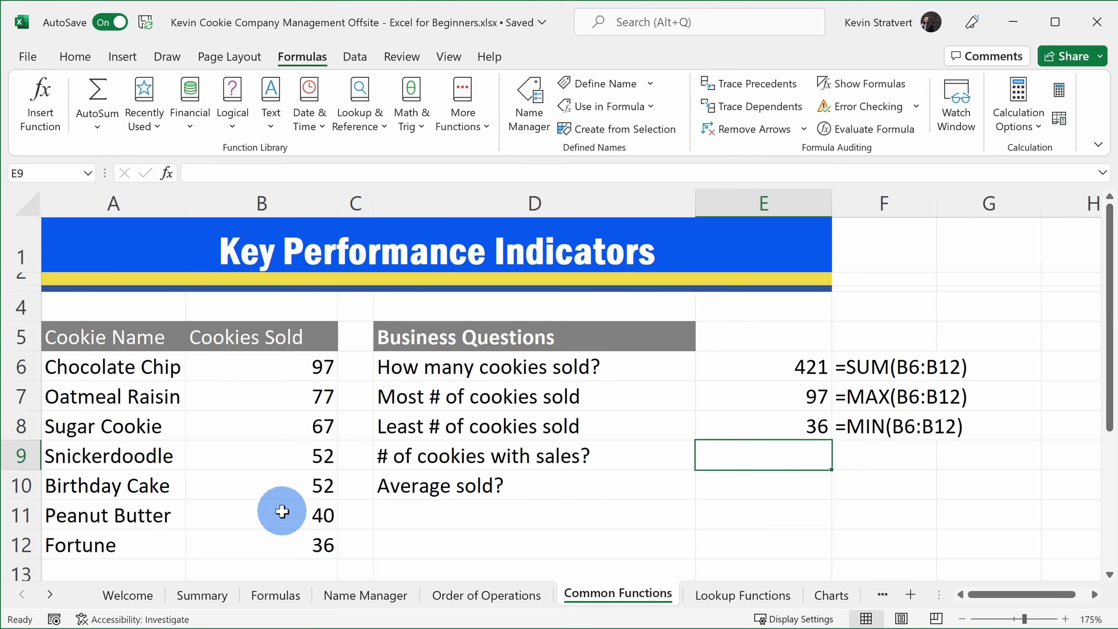
- Insert a COUNT function in E9 over the range B6:B12 to answer how many cookies have sales
{"action": "left_click_drag", "start_coordinate": [292, 542], "coordinate": [25, 540]}
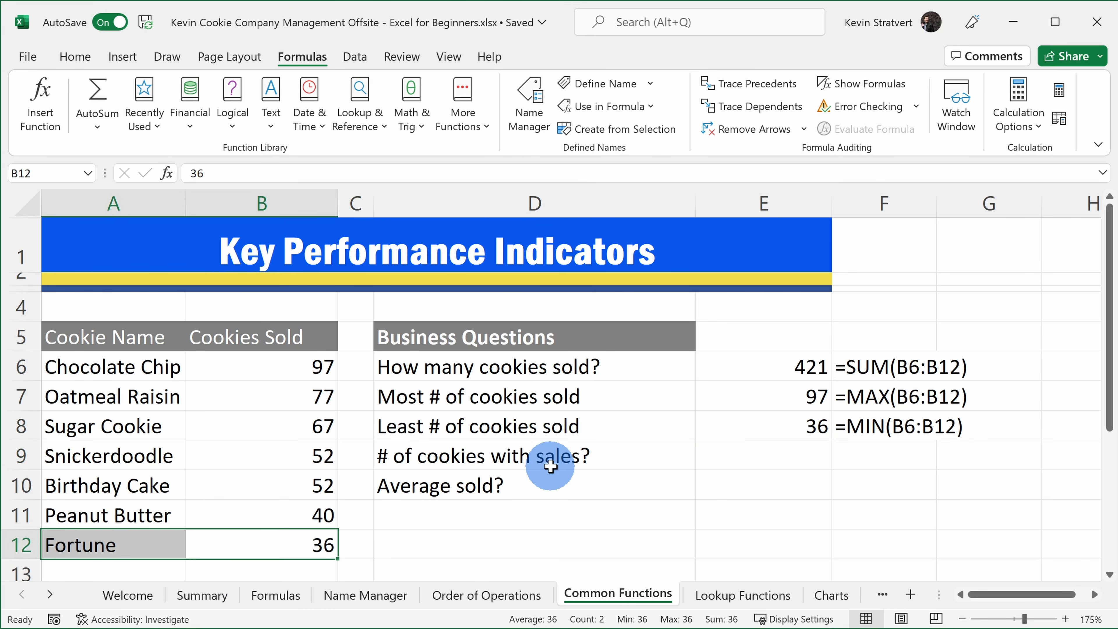
{"action": "left_click", "coordinate": [797, 460]}
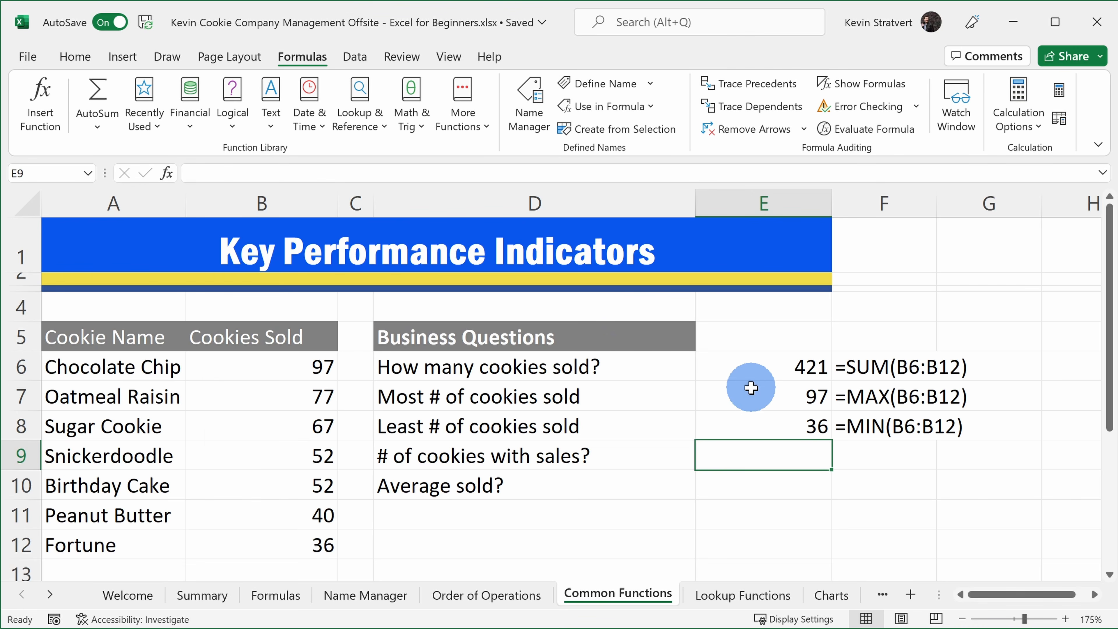
{"action": "left_click", "coordinate": [98, 127]}
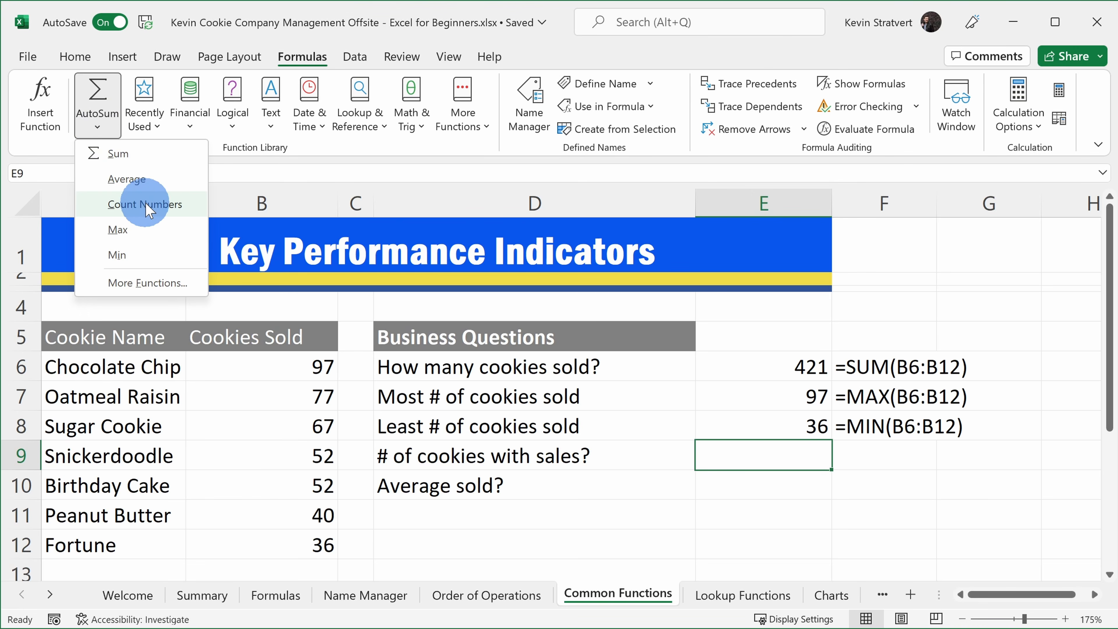
{"action": "left_click", "coordinate": [145, 207]}
{"action": "left_click_drag", "start_coordinate": [294, 370], "coordinate": [299, 557]}
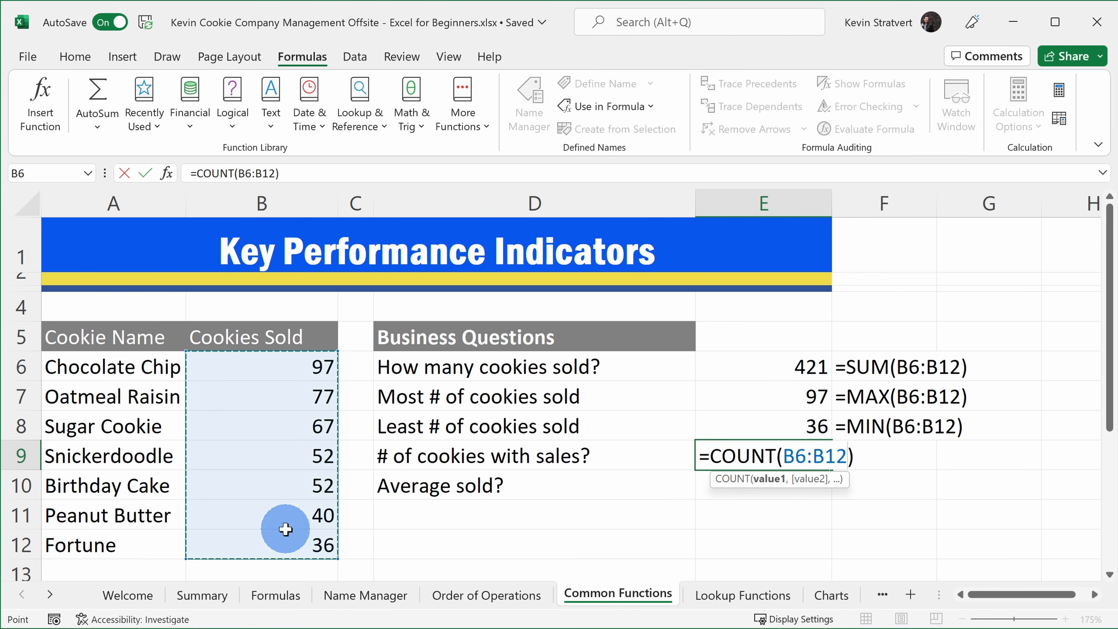
{"action": "key", "text": "Return"}
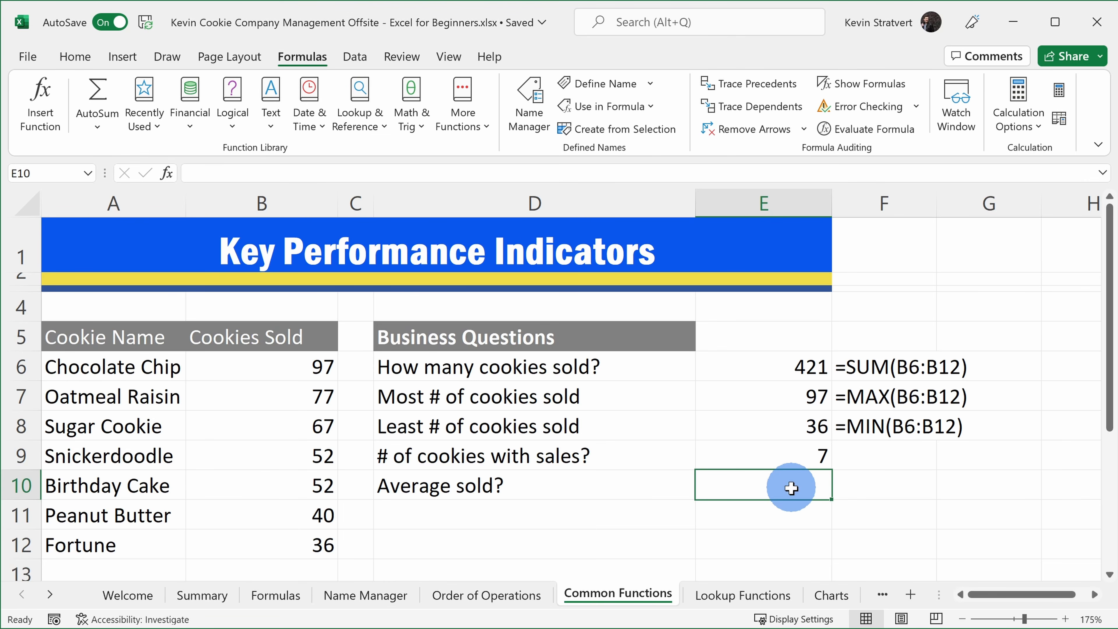
- Insert an AVERAGE function in E10 over the range B6:B12 to answer the average sold question
{"action": "left_click", "coordinate": [107, 123]}
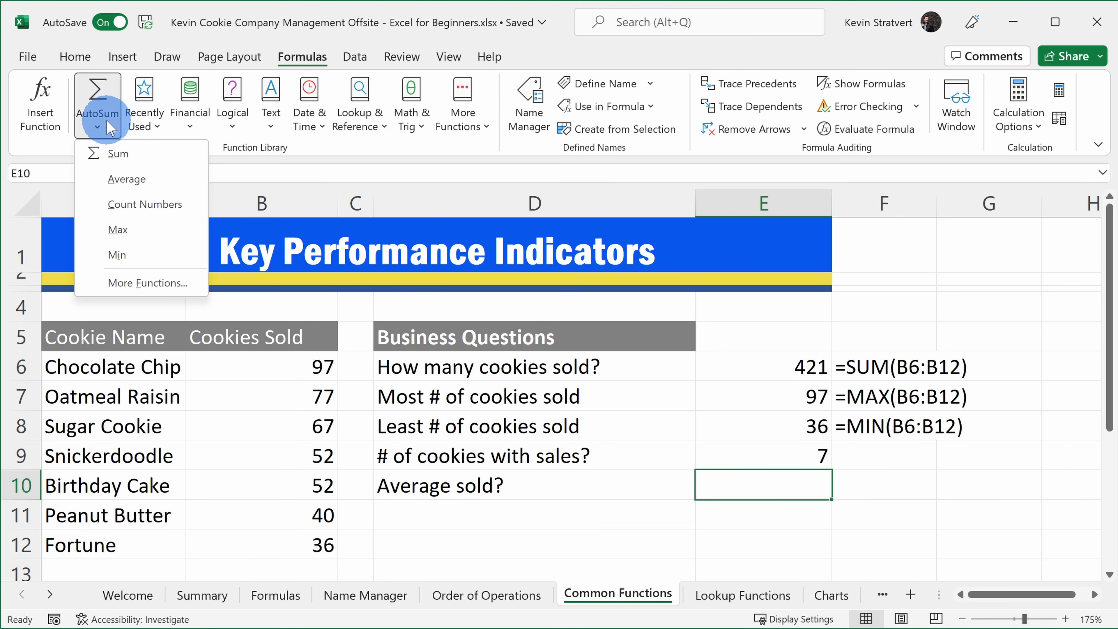
{"action": "left_click", "coordinate": [128, 179]}
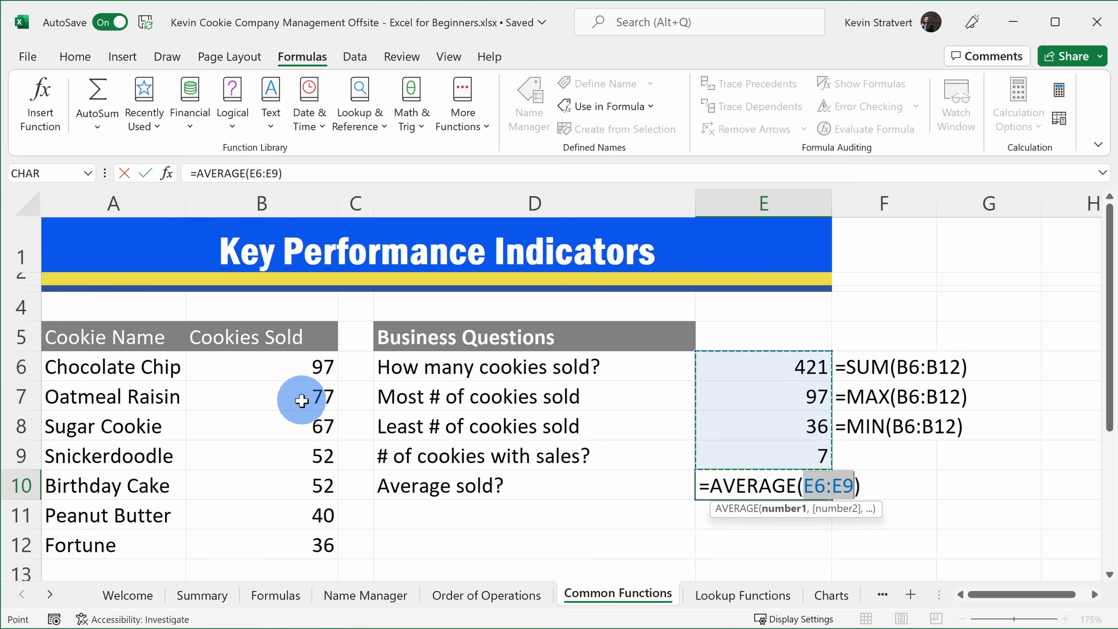
{"action": "left_click_drag", "start_coordinate": [310, 367], "coordinate": [310, 552]}
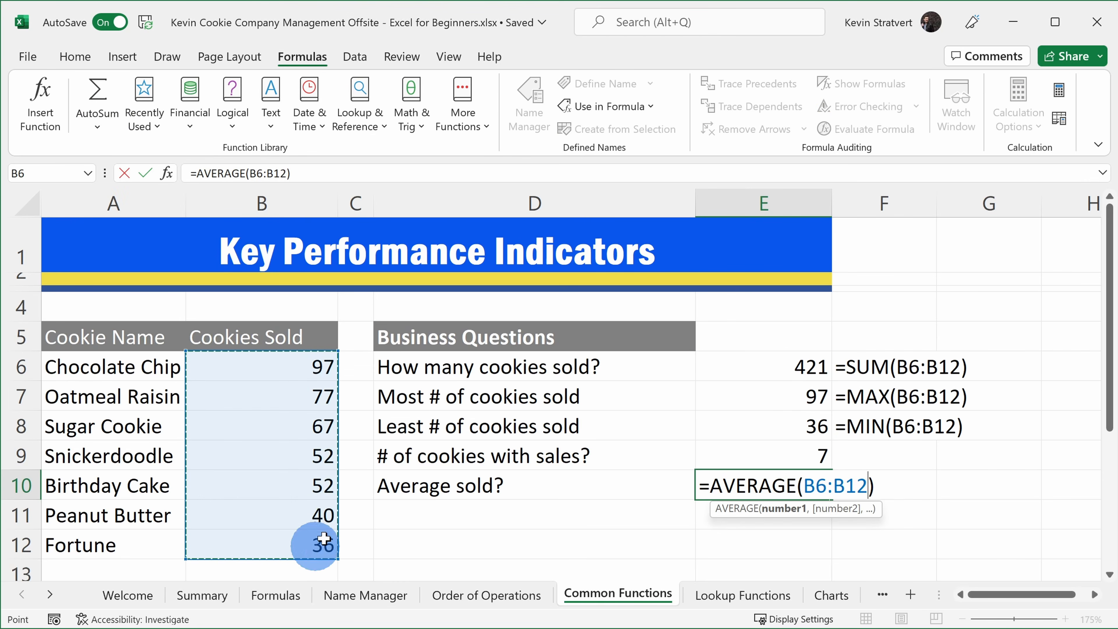
{"action": "key", "text": "Return"}
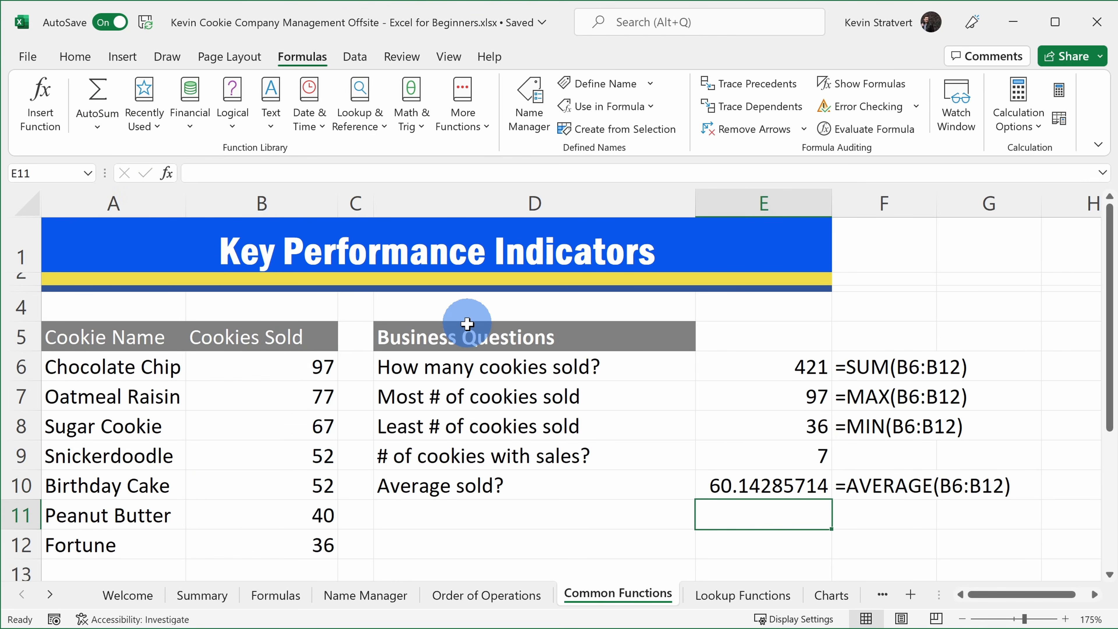
{"action": "left_click", "coordinate": [798, 484]}
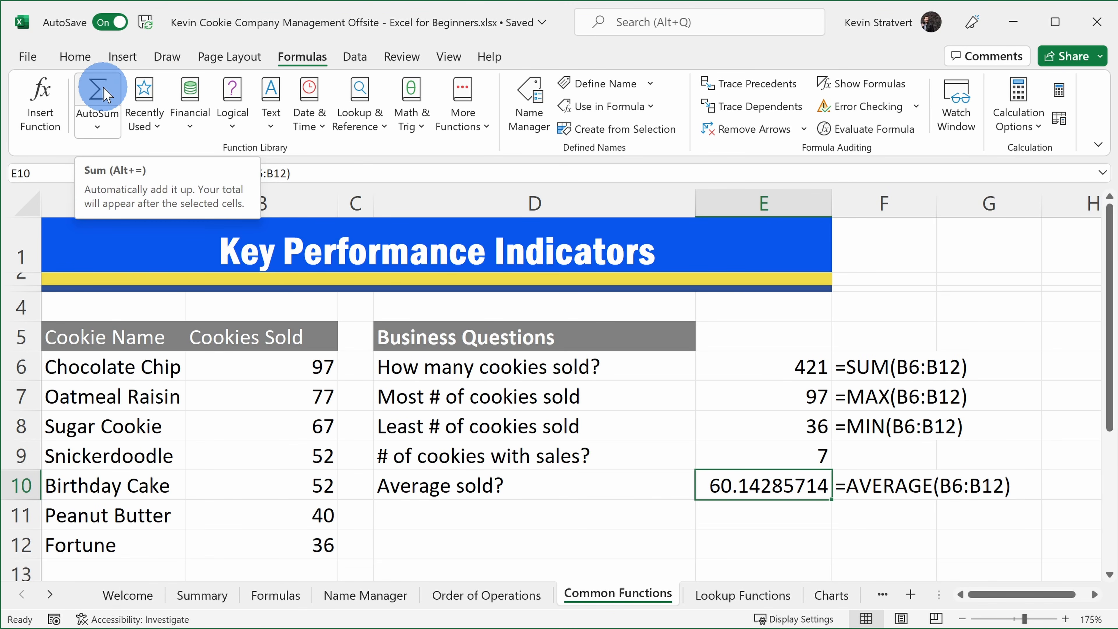
- Try AutoSum in the empty cell B13 below the Cookies Sold values, accepting the range B6:B12, and clear the cell again
{"action": "left_click", "coordinate": [305, 430]}
{"action": "scroll", "coordinate": [301, 441], "scroll_direction": "down", "scroll_amount": 1}
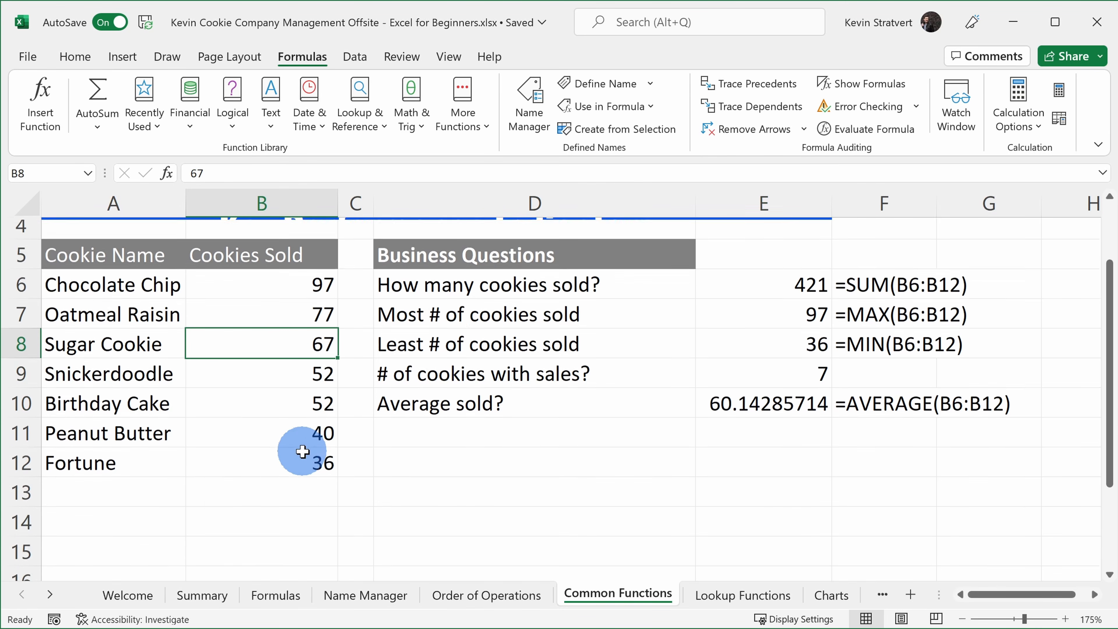
{"action": "left_click", "coordinate": [291, 488]}
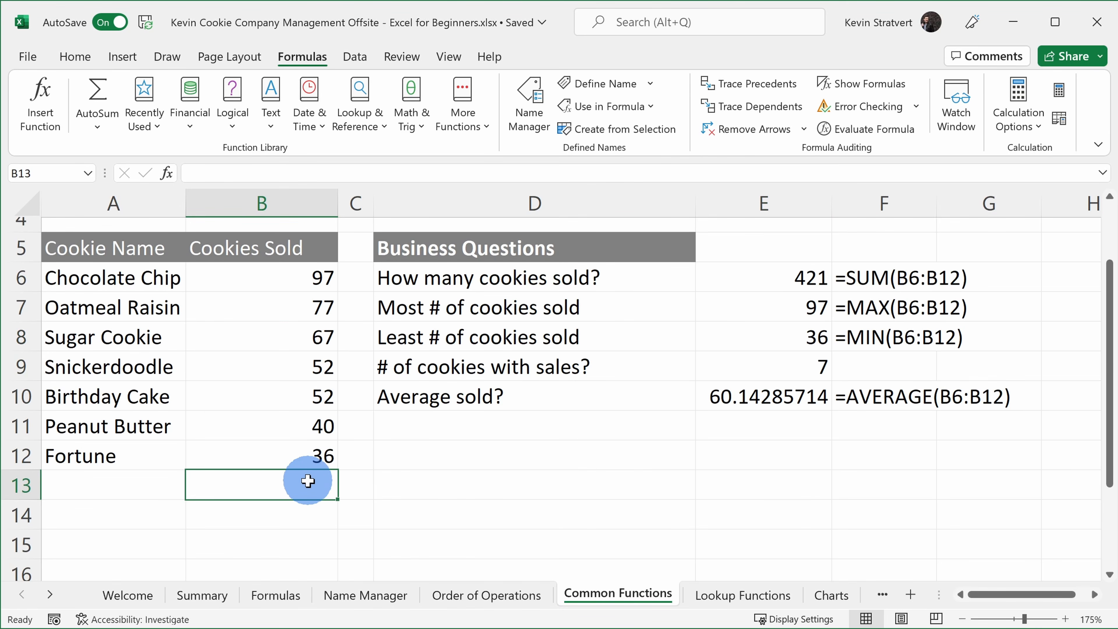
{"action": "key", "text": "alt+equal"}
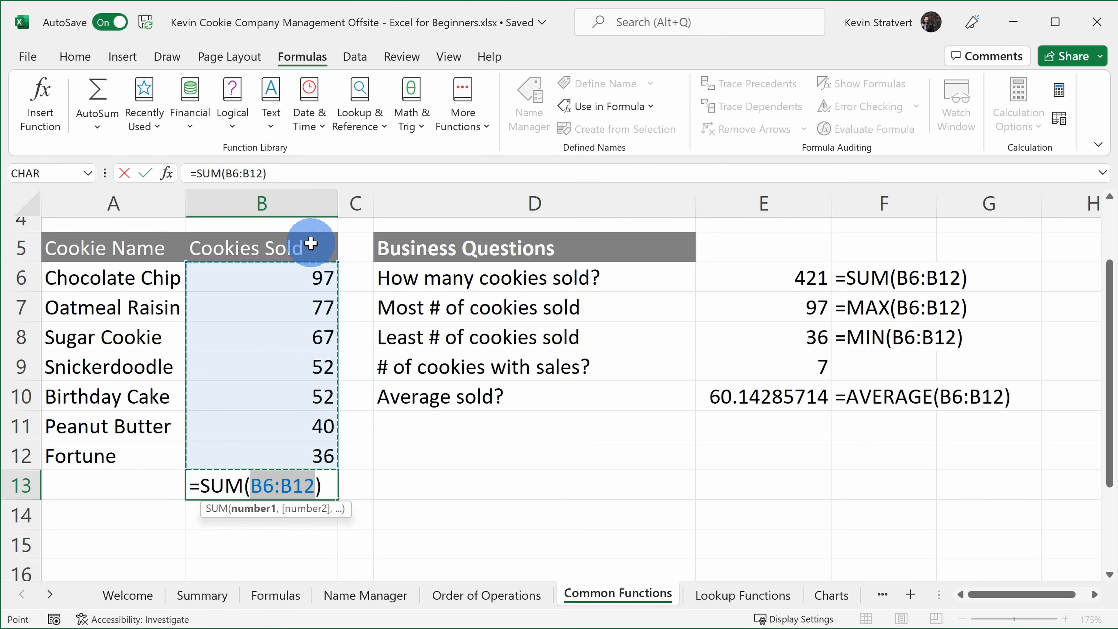
{"action": "key", "text": "Return"}
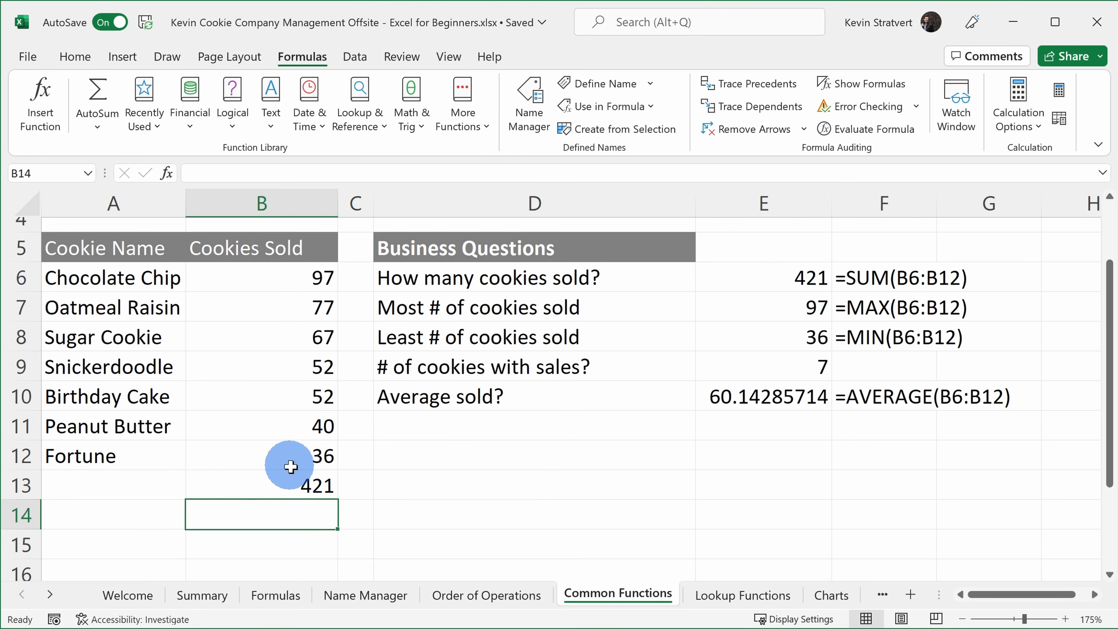
{"action": "left_click", "coordinate": [312, 485]}
{"action": "key", "text": "Delete"}
- Try AutoSum on the preselected range B6:B12 to place its total in B13, and delete that total
{"action": "left_click_drag", "start_coordinate": [274, 273], "coordinate": [291, 450]}
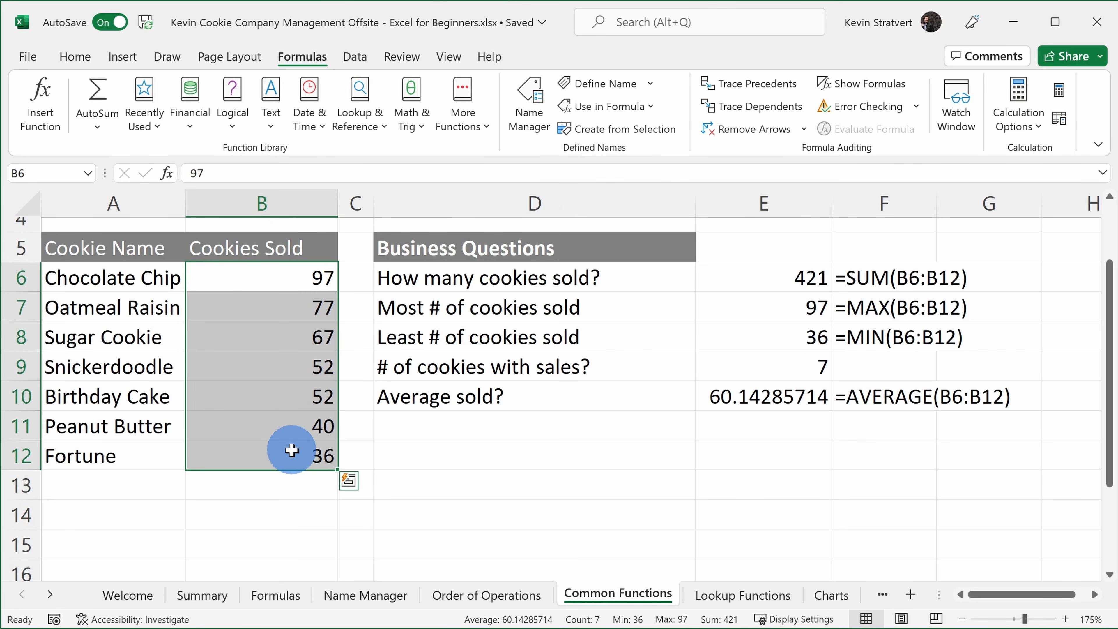
{"action": "key", "text": "alt+equal"}
{"action": "left_click", "coordinate": [303, 484]}
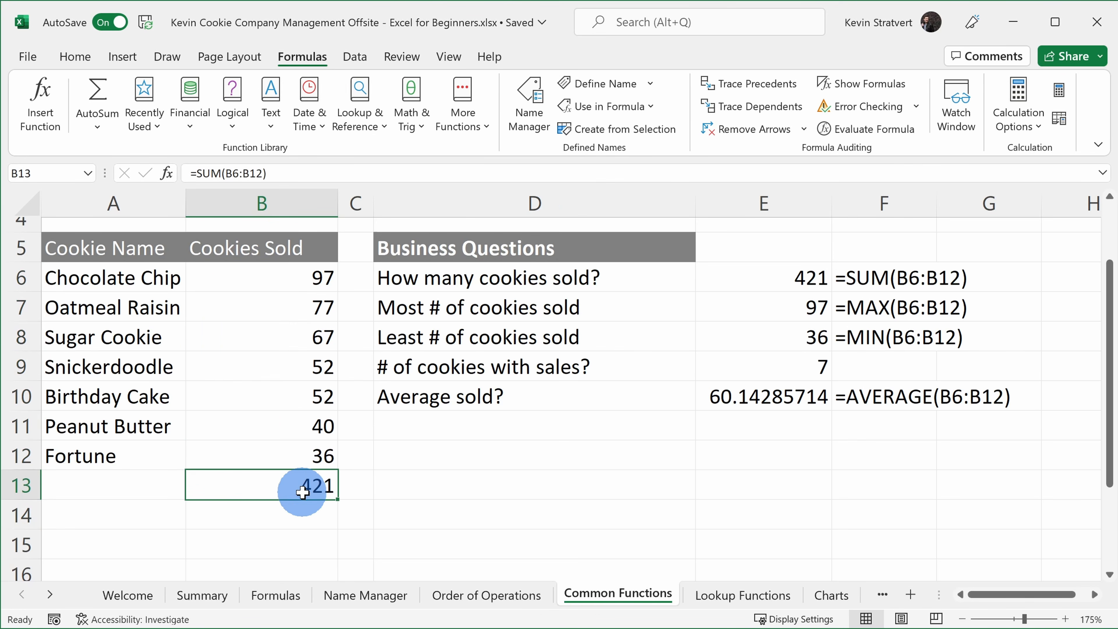
{"action": "scroll", "coordinate": [318, 487], "scroll_direction": "up", "scroll_amount": 1}
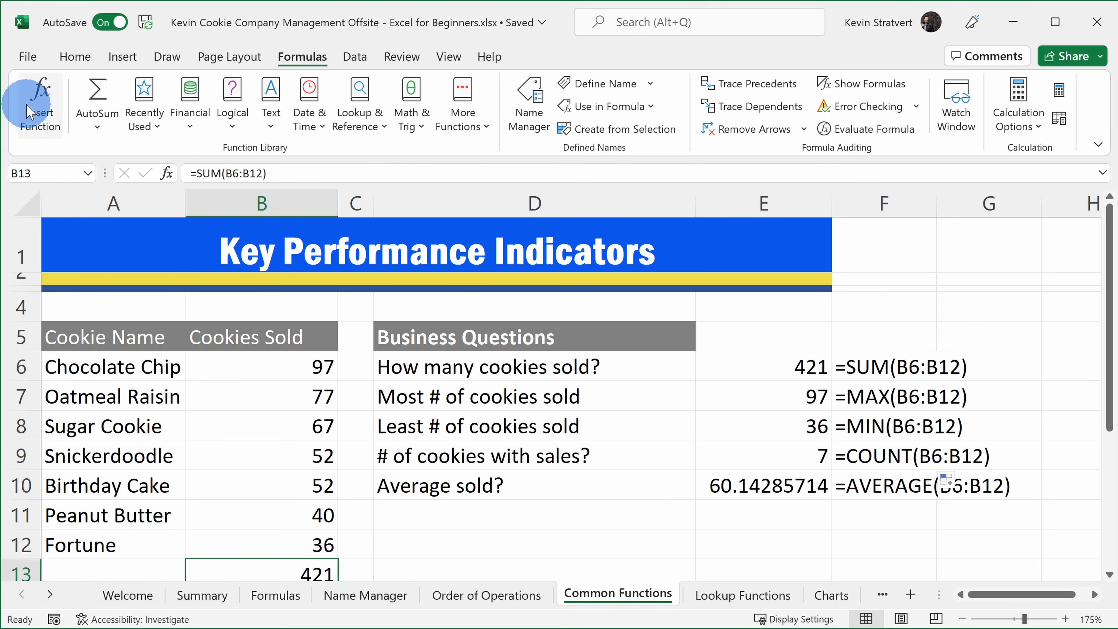
{"action": "scroll", "coordinate": [258, 400], "scroll_direction": "down", "scroll_amount": 1}
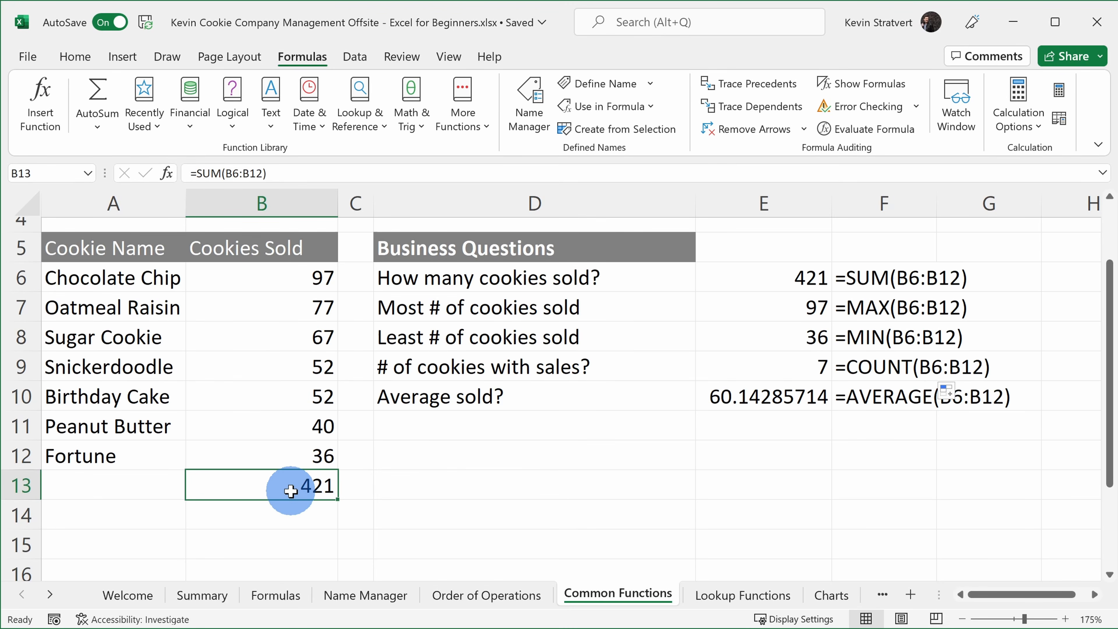
{"action": "key", "text": "Delete"}
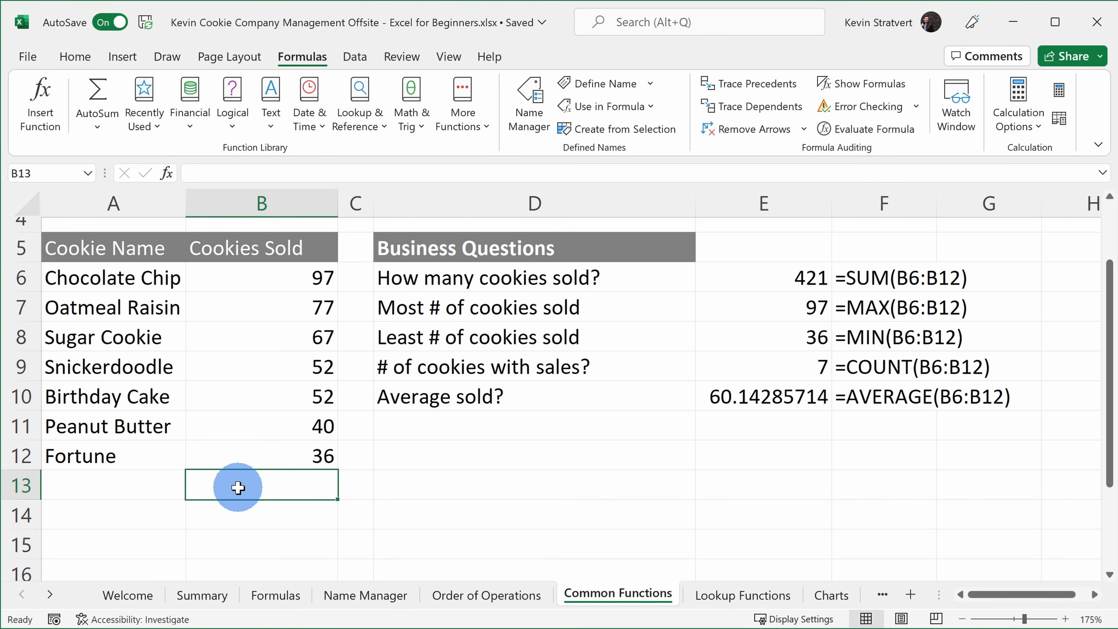
- Enter a SUM formula over the range B6:B12 by hand in B13 and reselect the cell
{"action": "type", "text": "="}
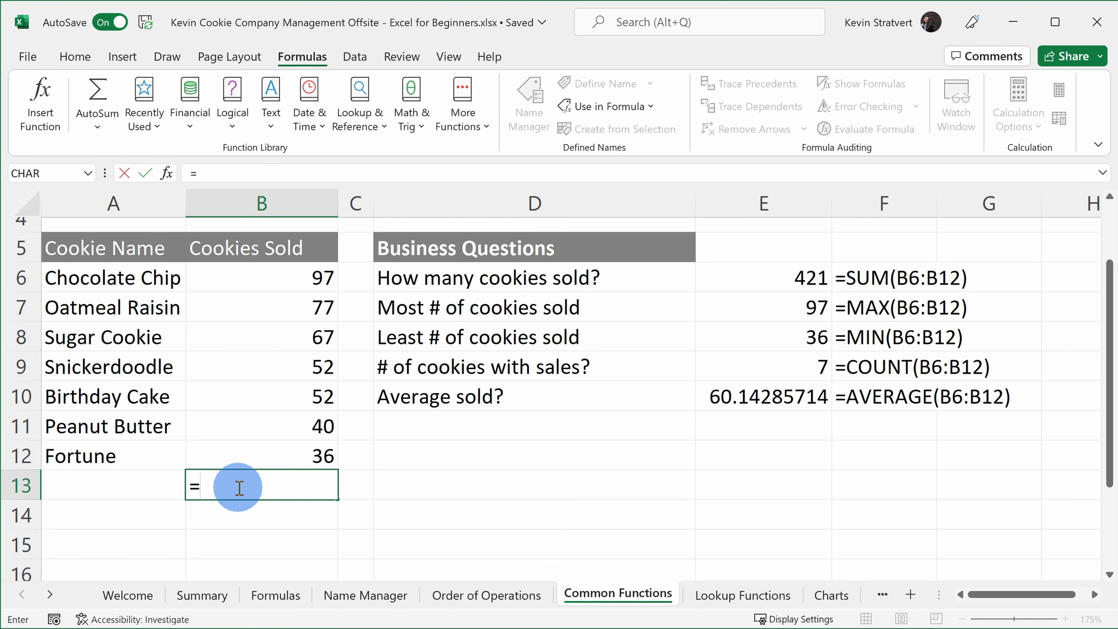
{"action": "type", "text": "sum"}
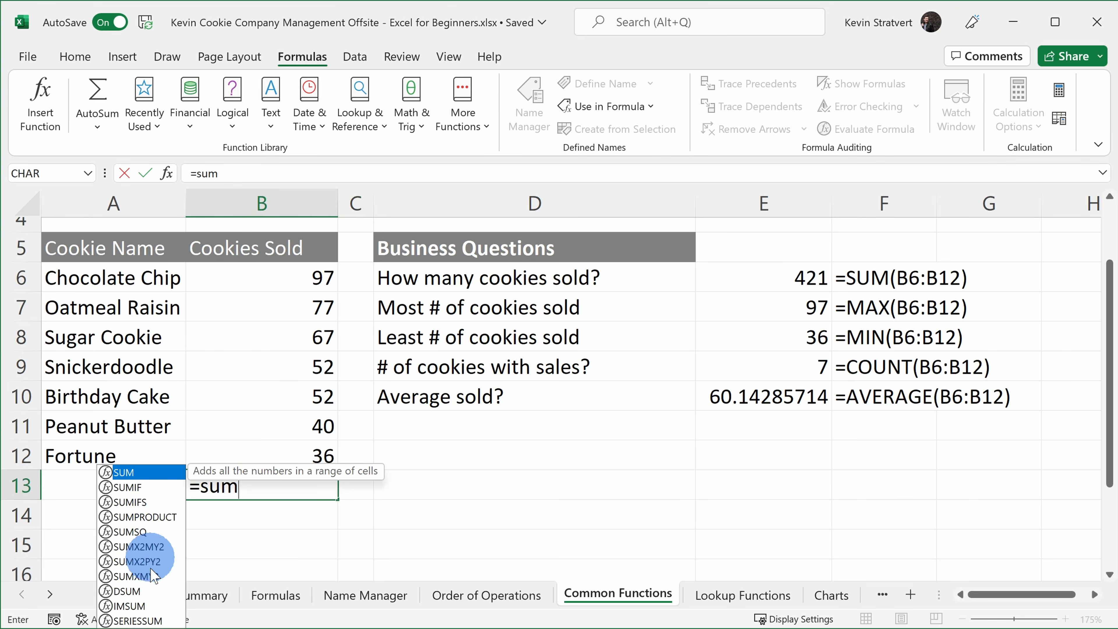
{"action": "type", "text": "("}
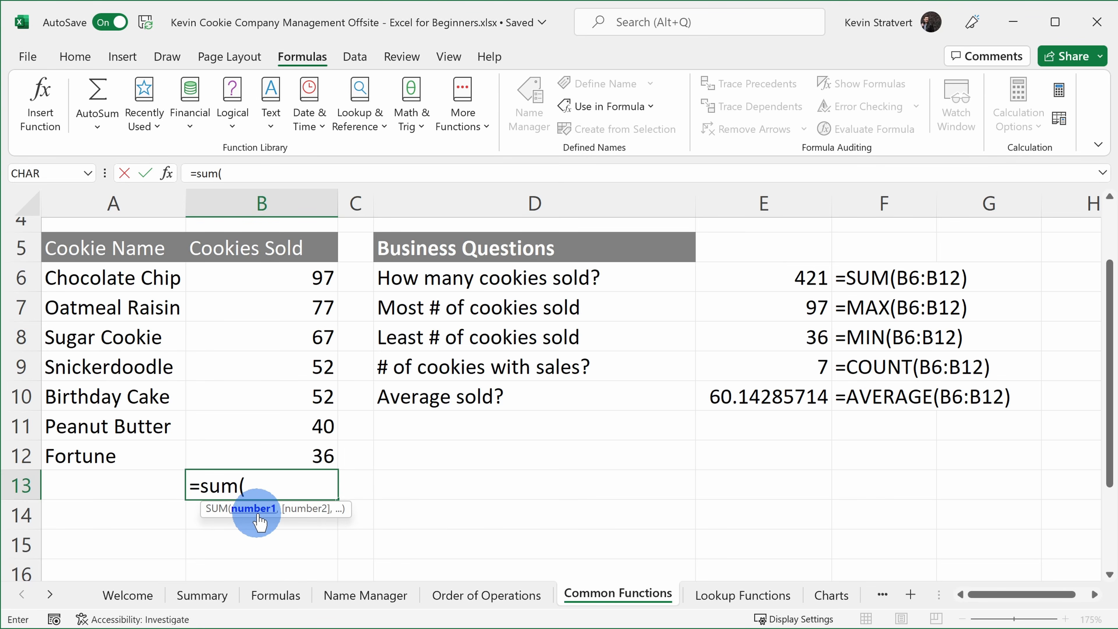
{"action": "left_click_drag", "start_coordinate": [290, 459], "coordinate": [287, 266]}
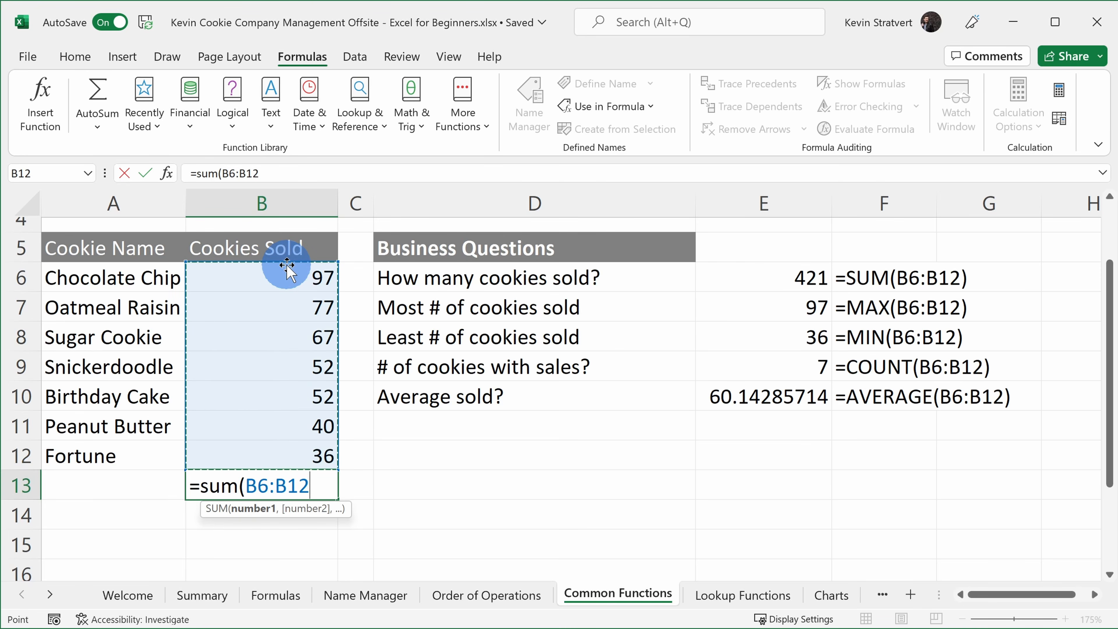
{"action": "key", "text": "Return"}
{"action": "key", "text": "Up"}
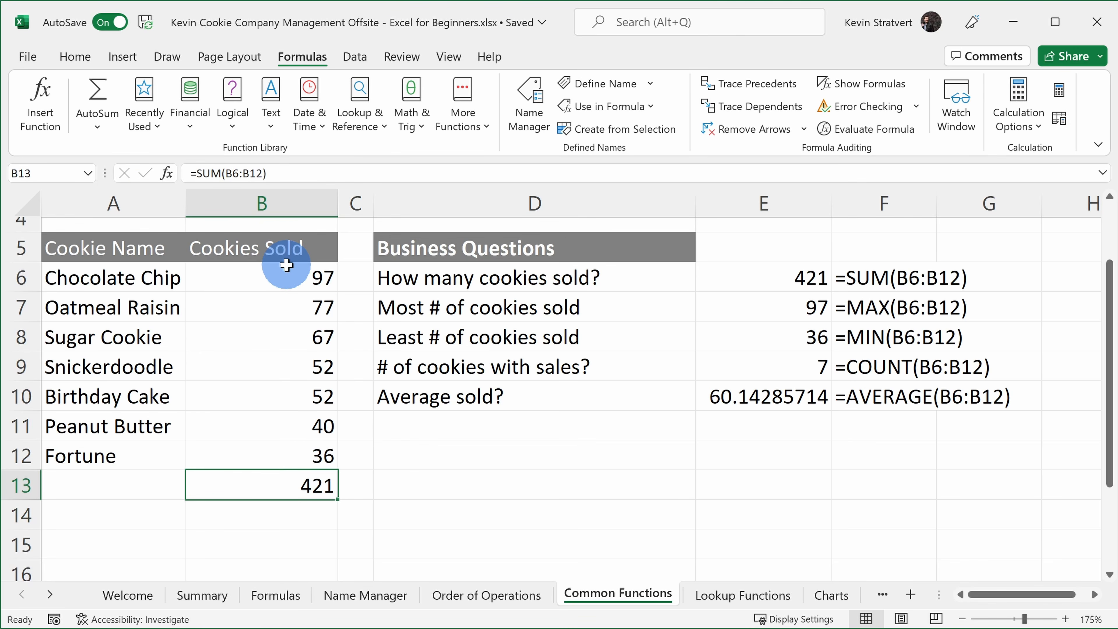